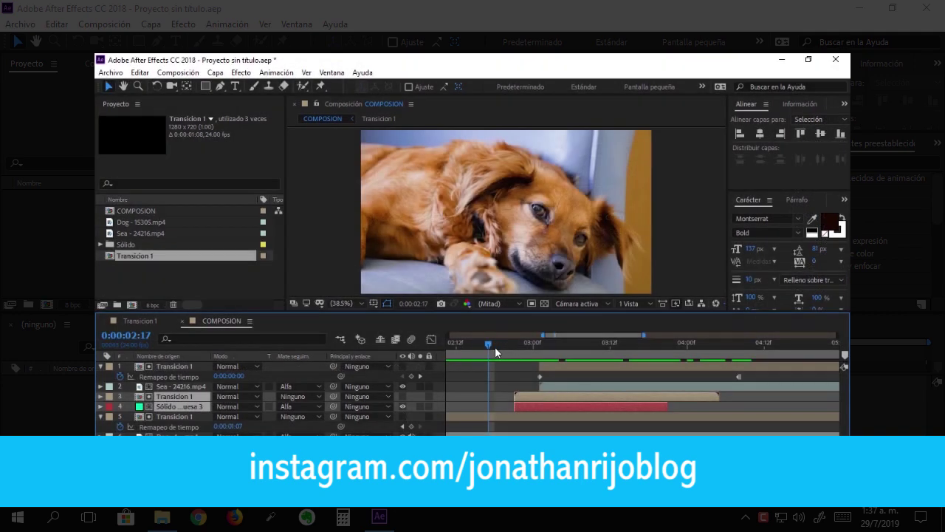
- Scrub through the finished dog-and-sea transition example, then stop its preview
mouse_move(484, 341)
left_mouse_down()
mouse_move(562, 348)
mouse_move(495, 349)
left_mouse_up()
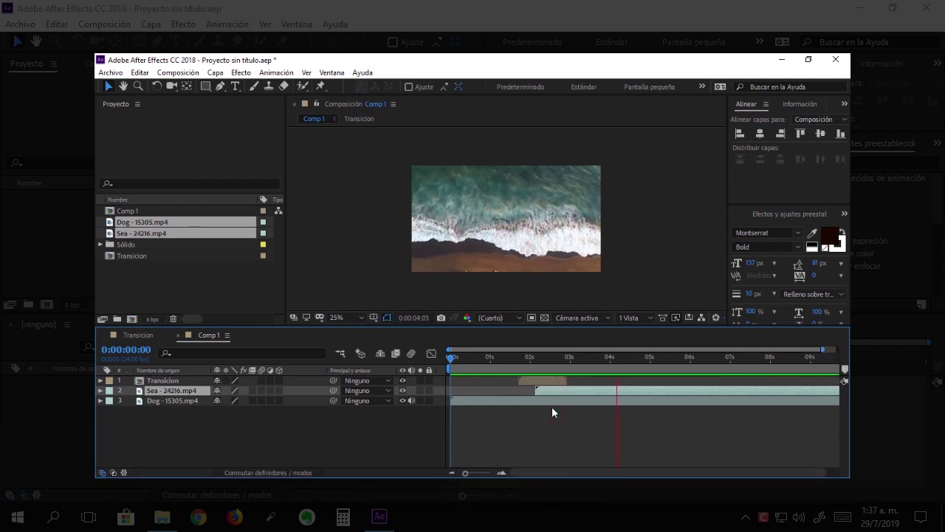
key("space")
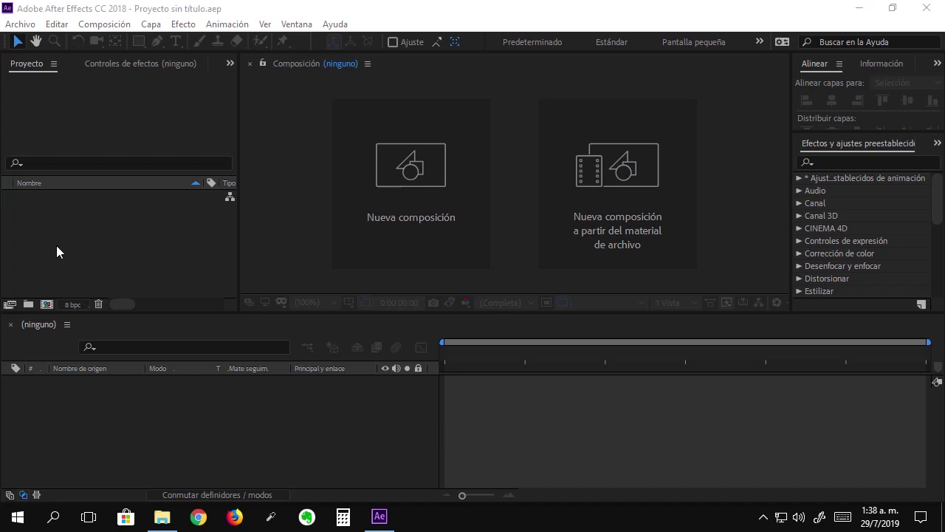
- Create a 1280×720, 24 fps, 20-second composition named Material and add a new project folder
right_click(74, 226)
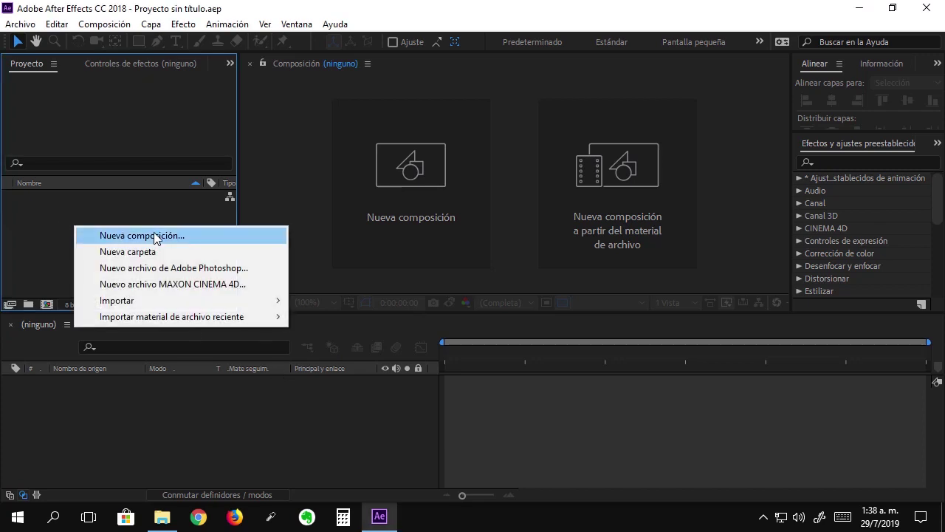
left_click(155, 236)
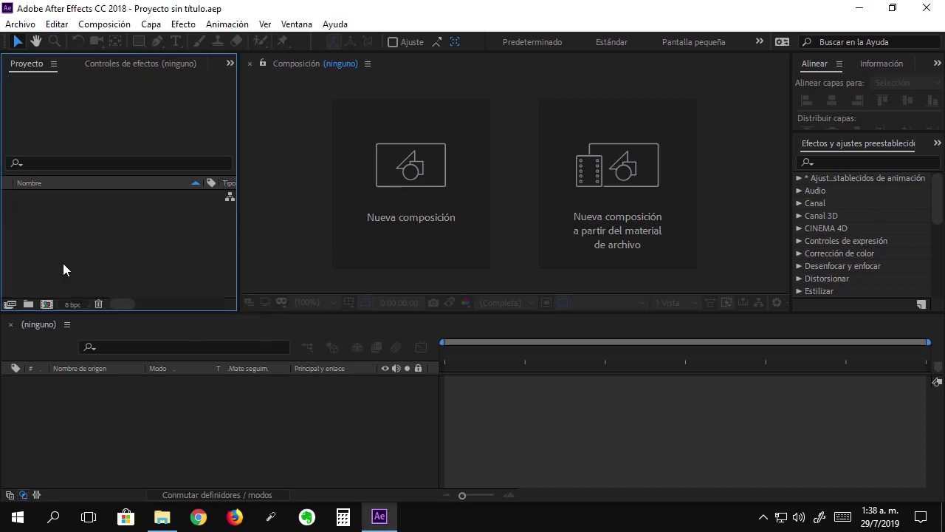
left_click(47, 304)
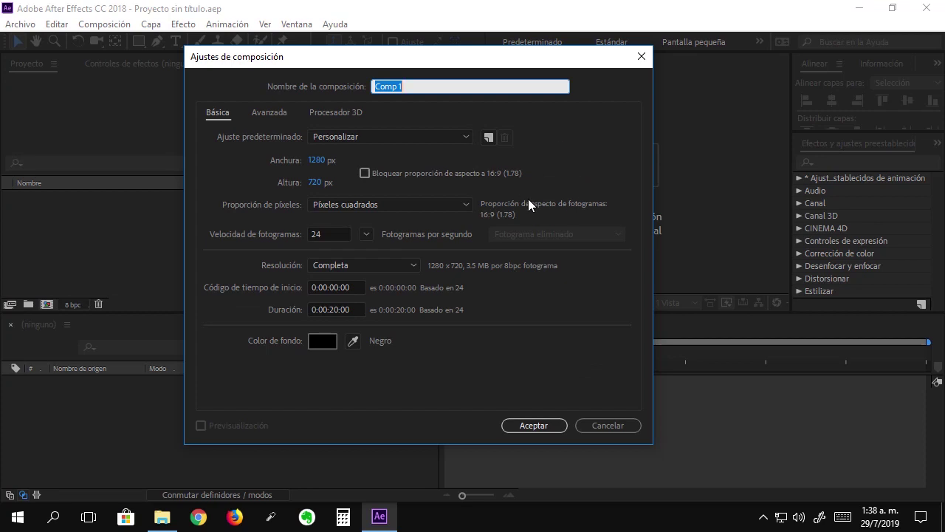
left_click(422, 86)
left_click_drag(422, 86, 306, 87)
type("Material")
left_click(517, 427)
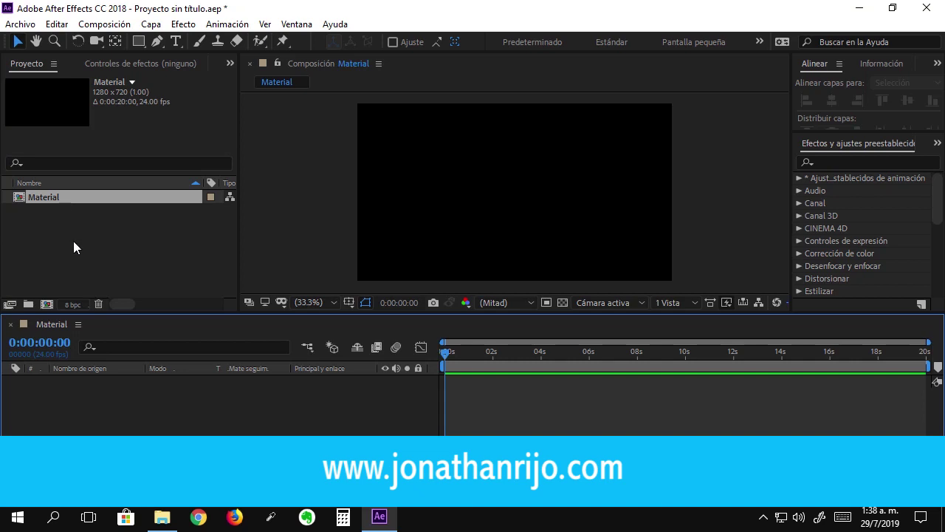
left_click(28, 304)
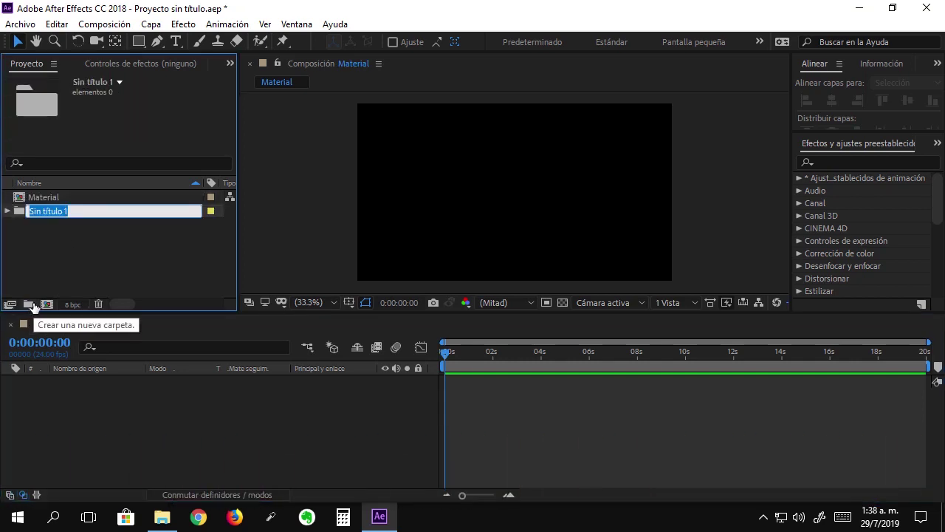
- Name the folder VIDEOS and import the Cat, Dog and Sea mp4 clips into it
type("VIDEOS")
left_click(122, 257)
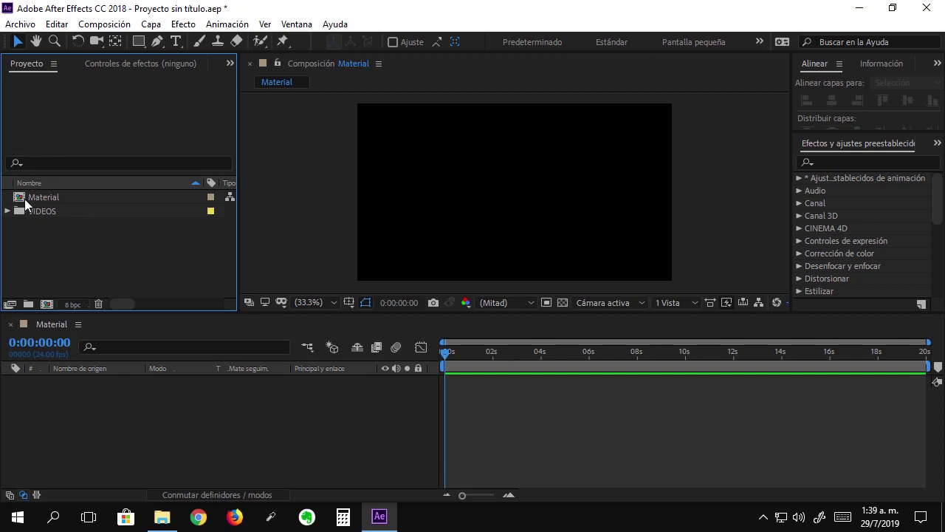
left_click(162, 517)
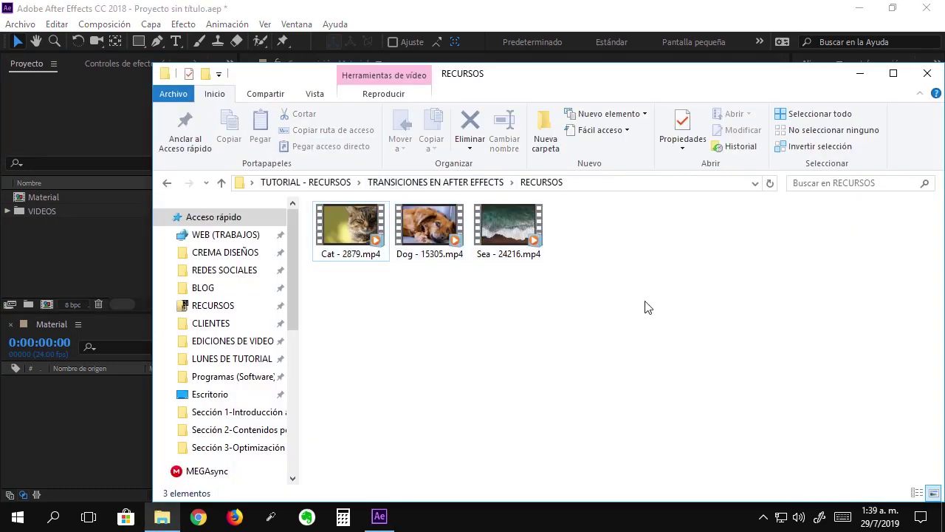
left_click_drag(645, 307, 310, 197)
left_click_drag(347, 225, 47, 212)
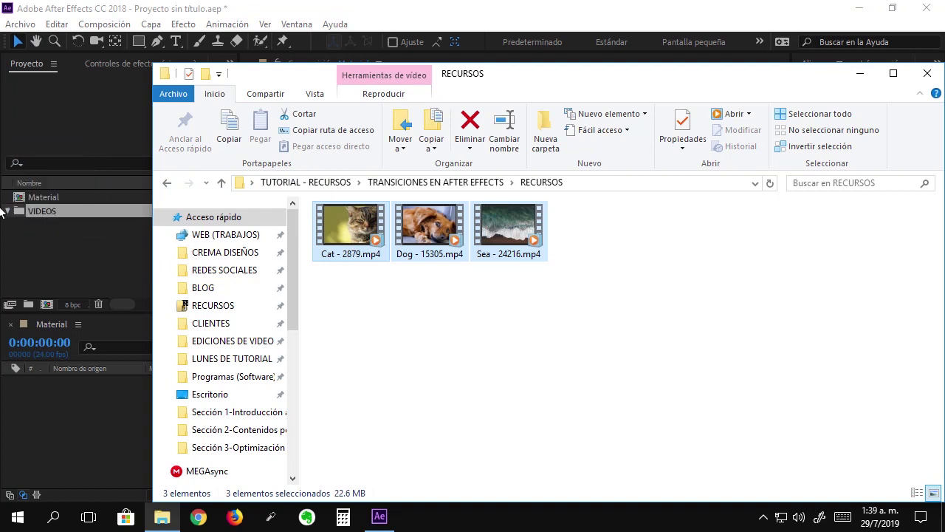
left_click(8, 212)
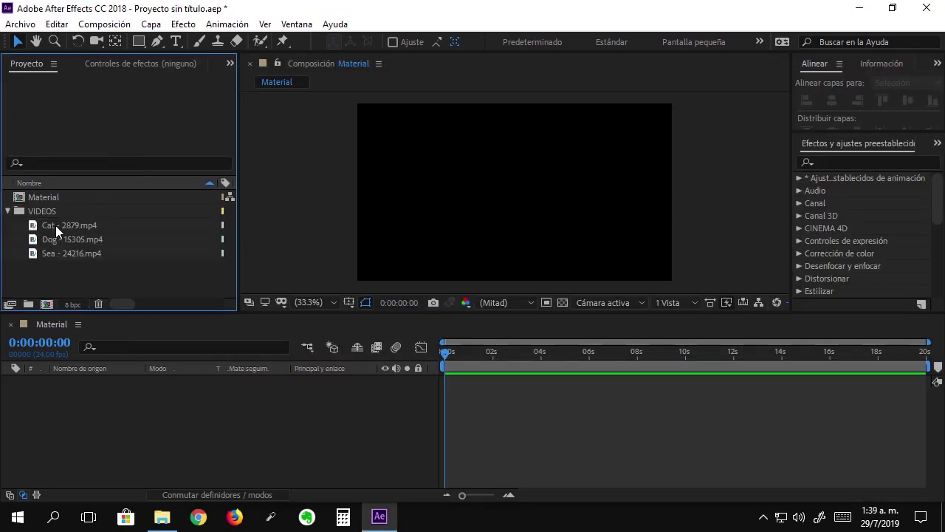
- Add the Cat, Dog and Sea clips as layers in the Material timeline
left_click_drag(162, 278, 41, 221)
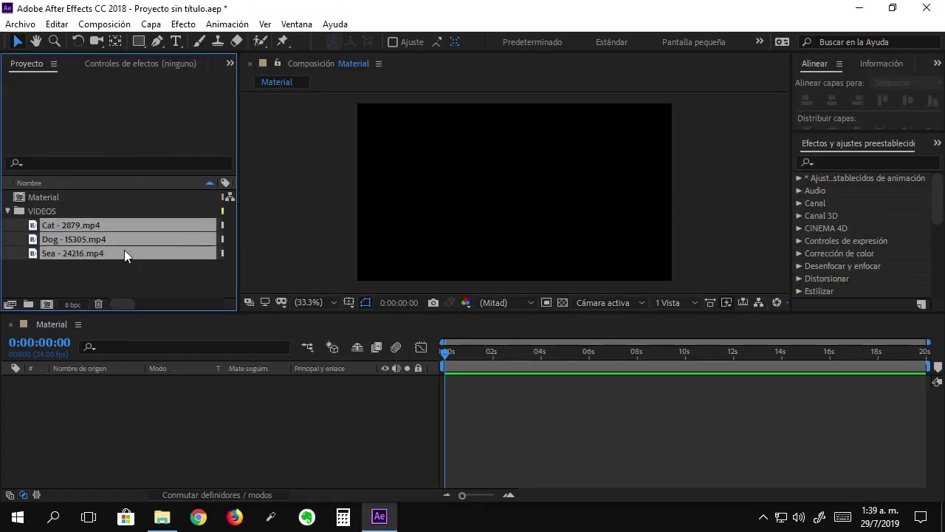
left_click_drag(78, 223, 141, 387)
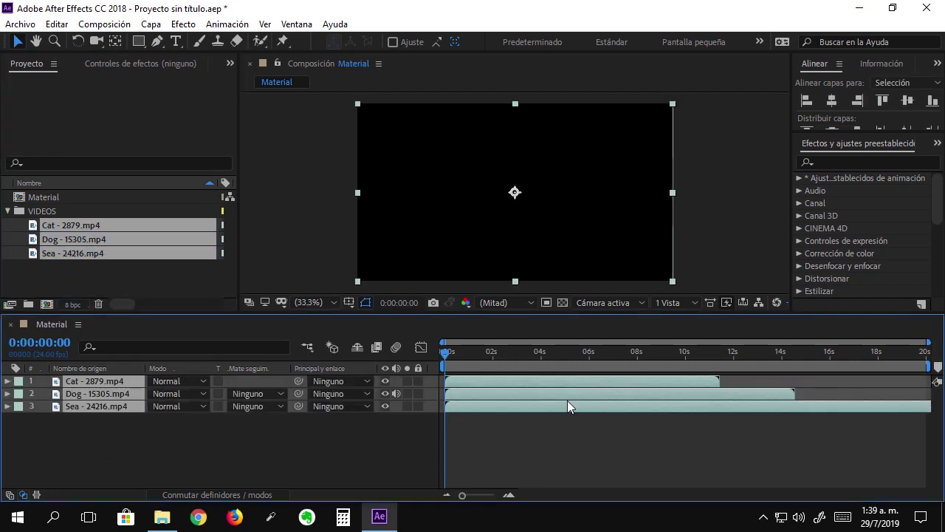
left_click(601, 454)
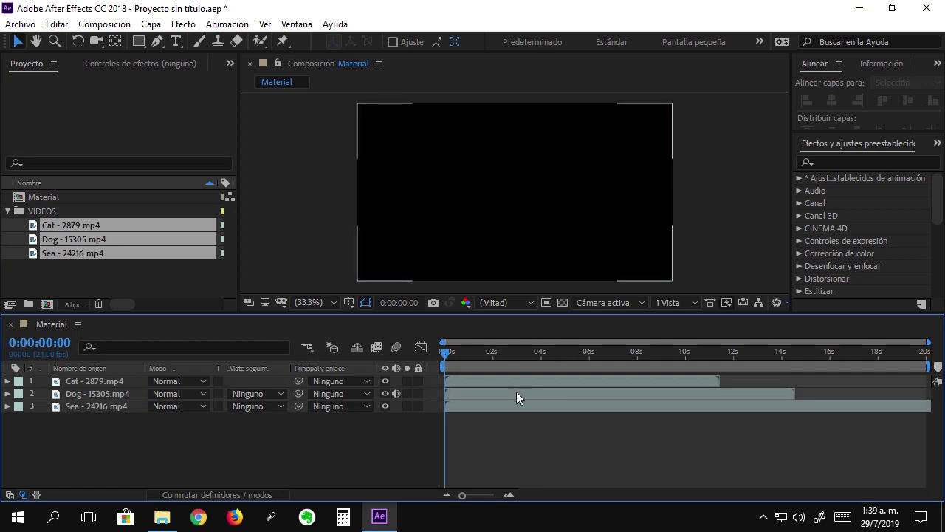
- Slide the Cat layer earlier in time and preview the composition from the start
left_click_drag(445, 355, 495, 363)
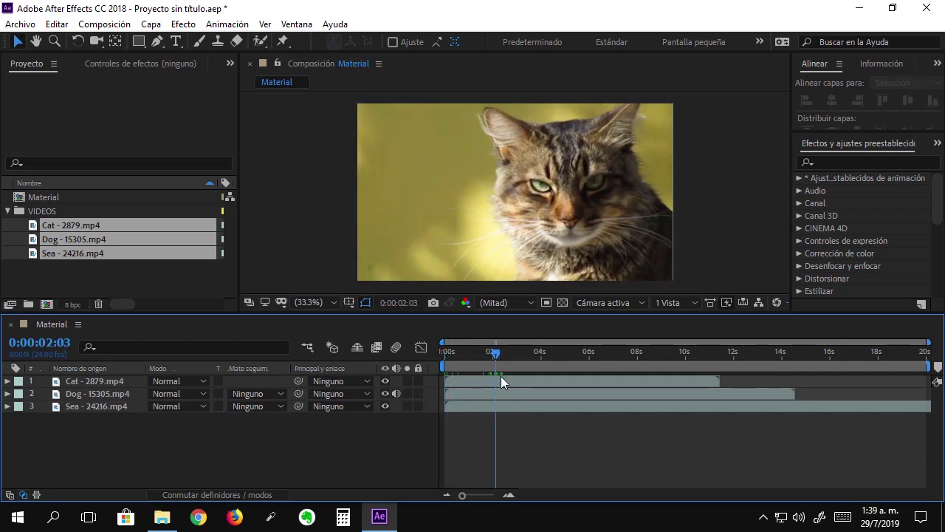
left_click(527, 384)
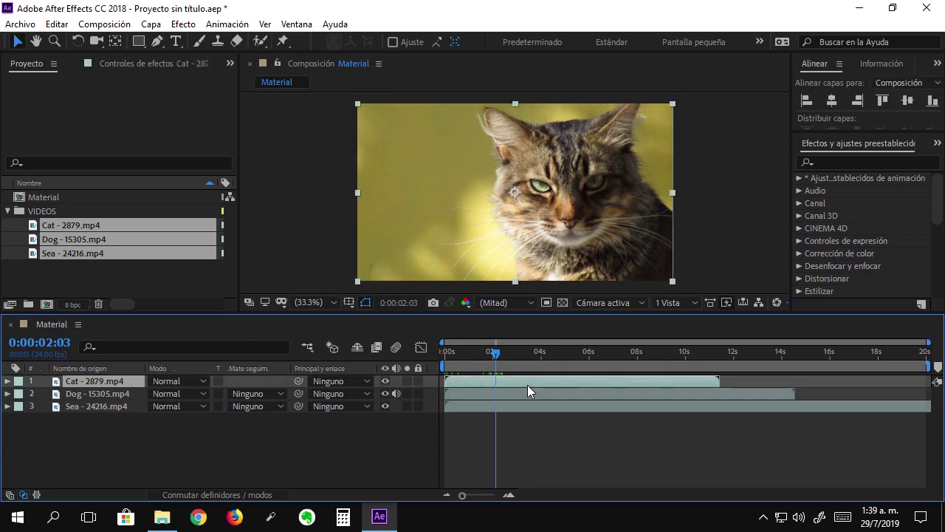
mouse_move(503, 353)
left_mouse_down()
mouse_move(485, 366)
mouse_move(530, 378)
mouse_move(481, 382)
left_mouse_up()
left_click(458, 356)
key("Home")
key("space")
key("space")
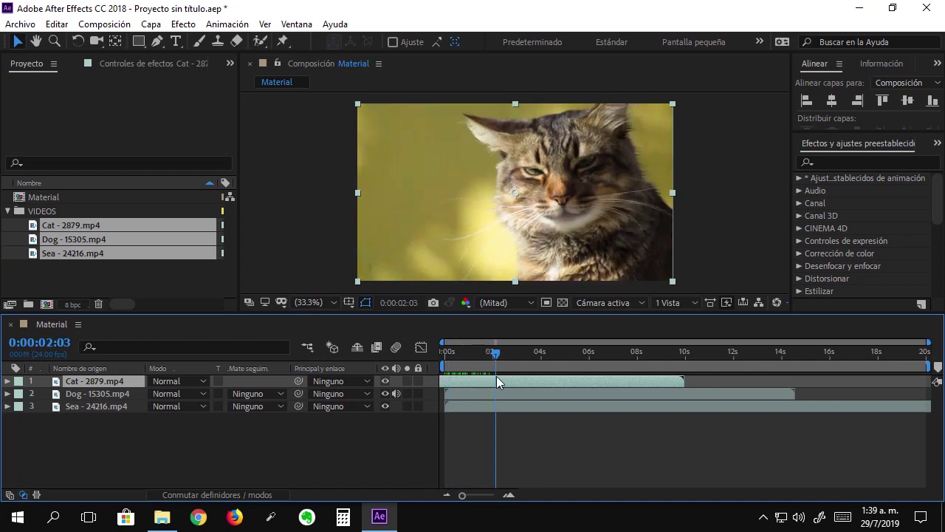
key("space")
key("space")
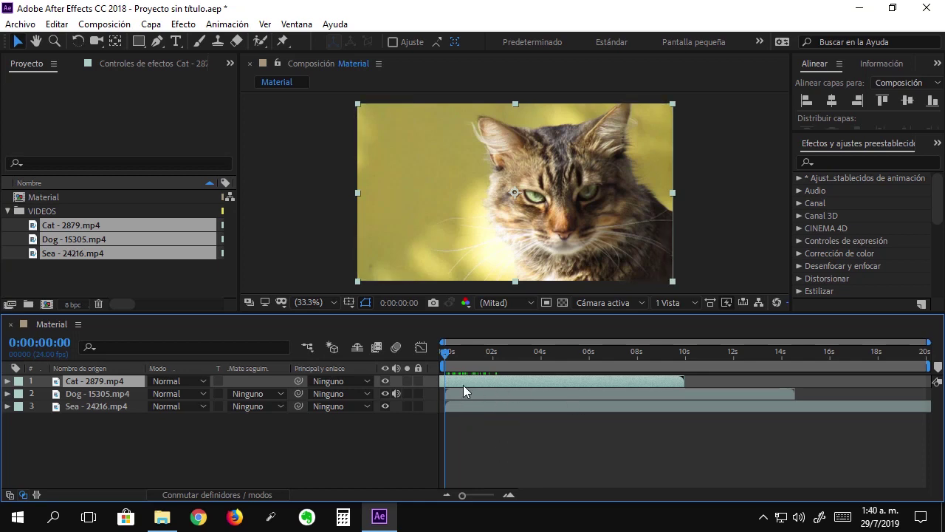
left_click(57, 25)
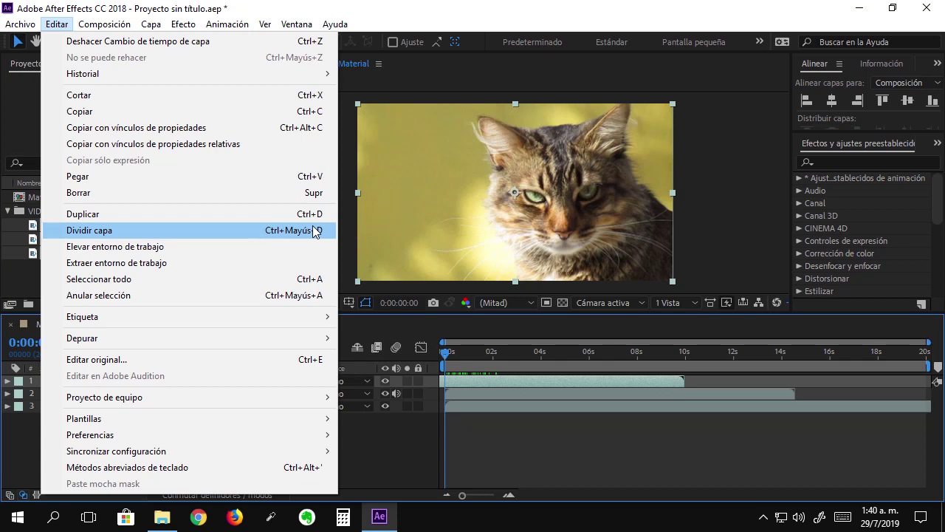
- Split the Cat layer with Dividir capa, delete the extra piece, and preview the opening
left_click(133, 231)
left_click(87, 396)
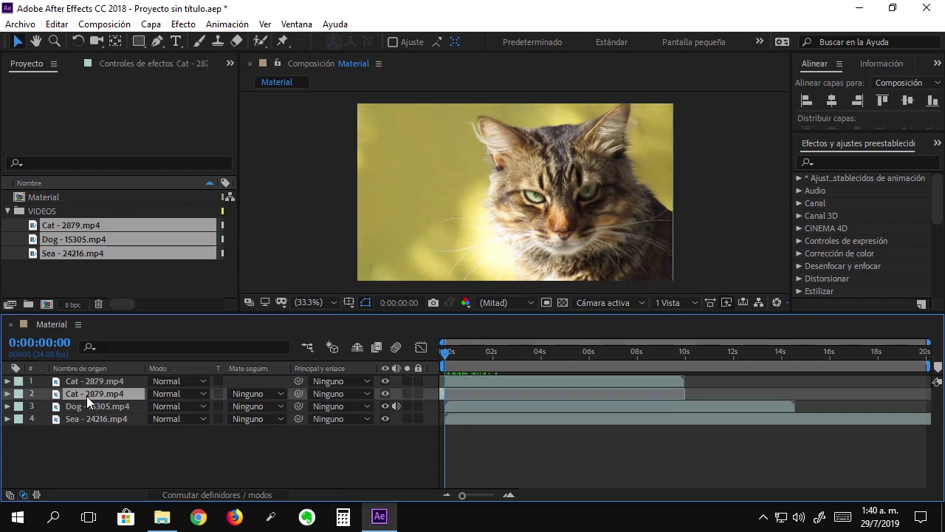
key("Delete")
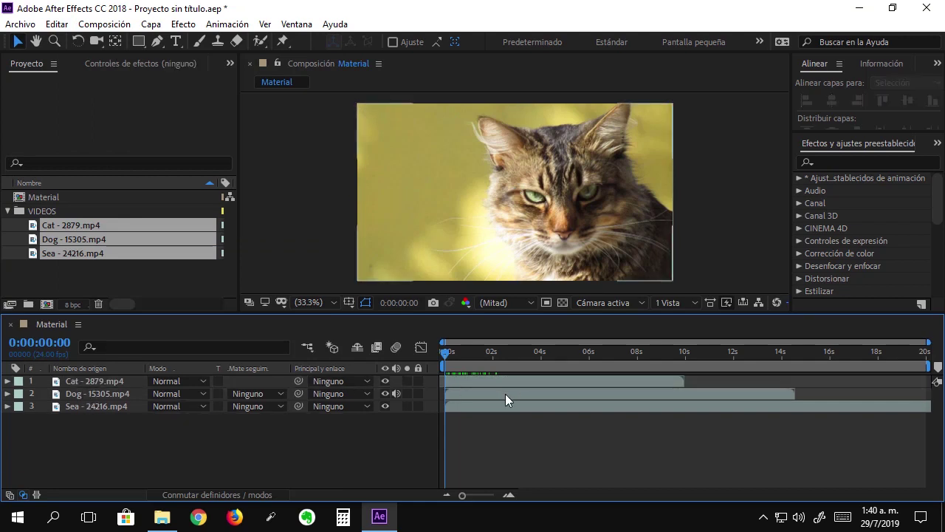
left_click(509, 379)
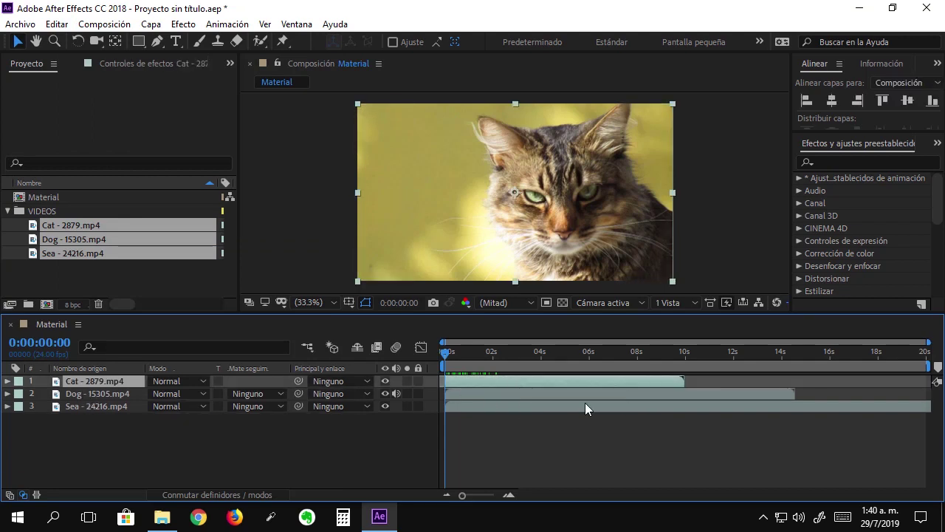
left_click_drag(446, 354, 490, 383)
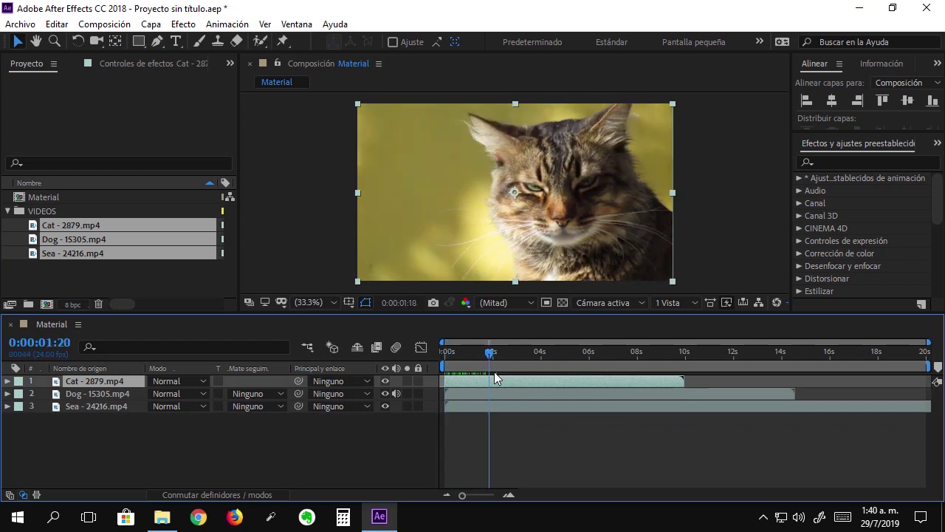
key("space")
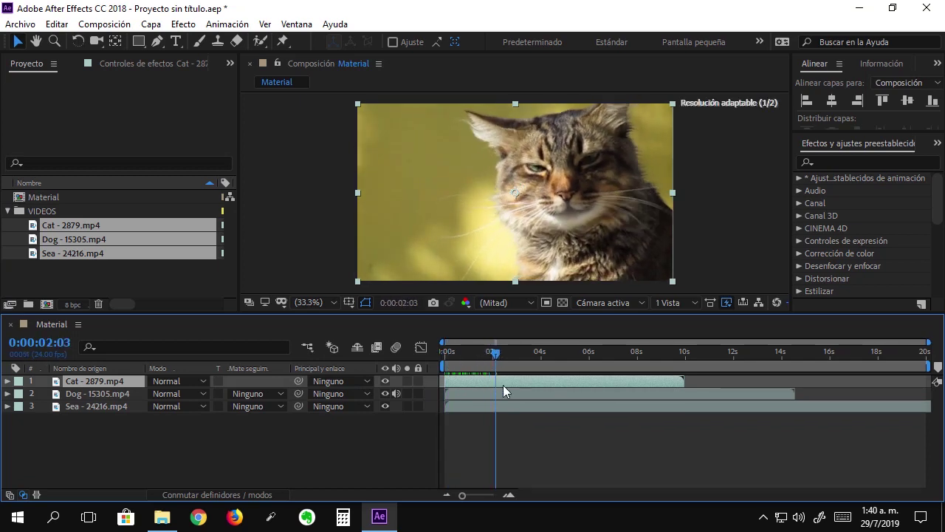
key("space")
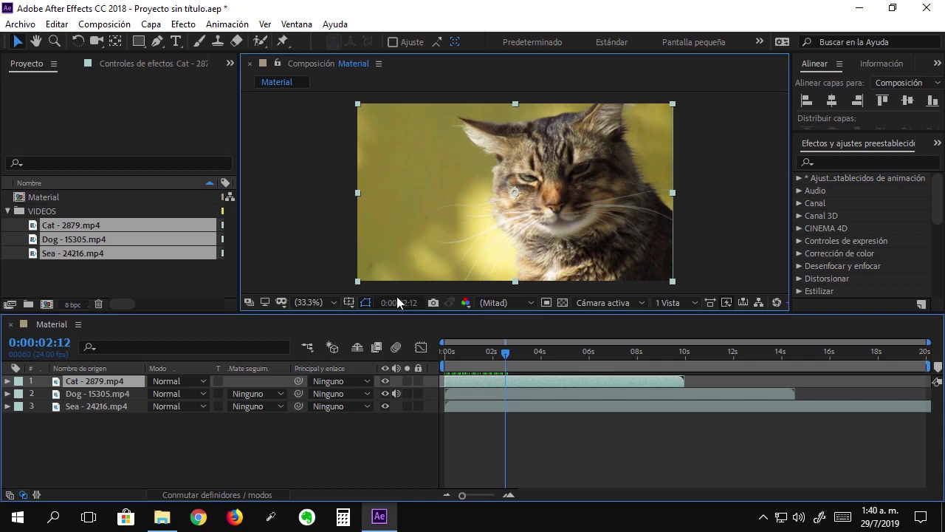
- Jump the current time to 0:00:02:00 and select the Cat, Dog and Sea layers
left_click(397, 297)
left_click(399, 250)
key("BackSpace")
key("BackSpace")
type("00:02:00")
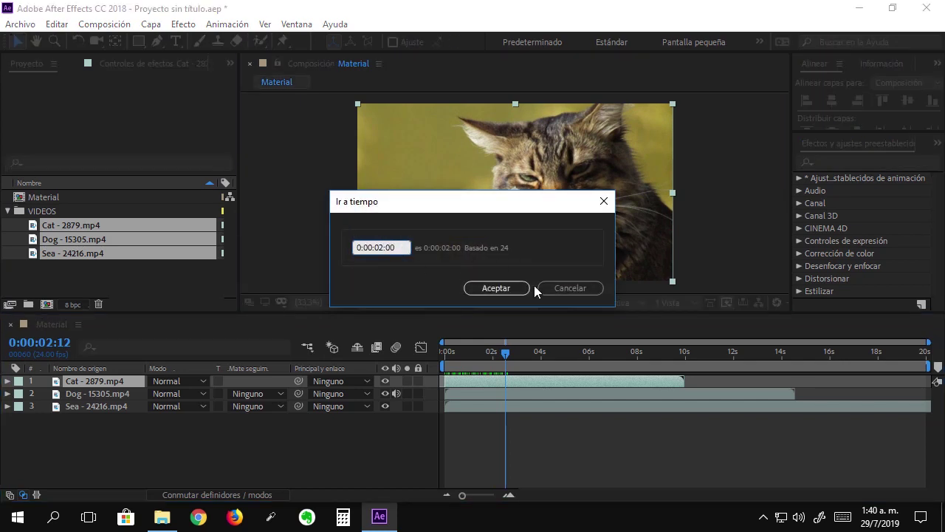
left_click(467, 288)
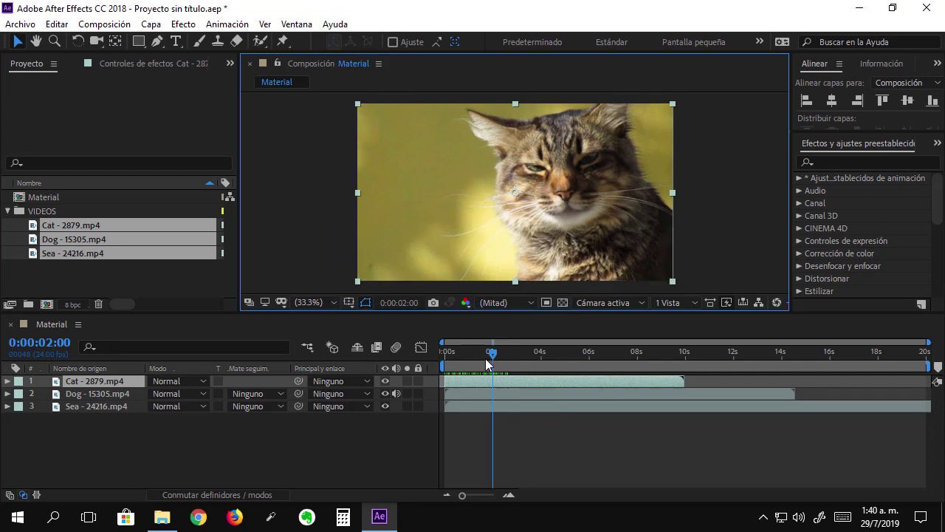
left_click(501, 396, "shift")
left_click(501, 407, "shift")
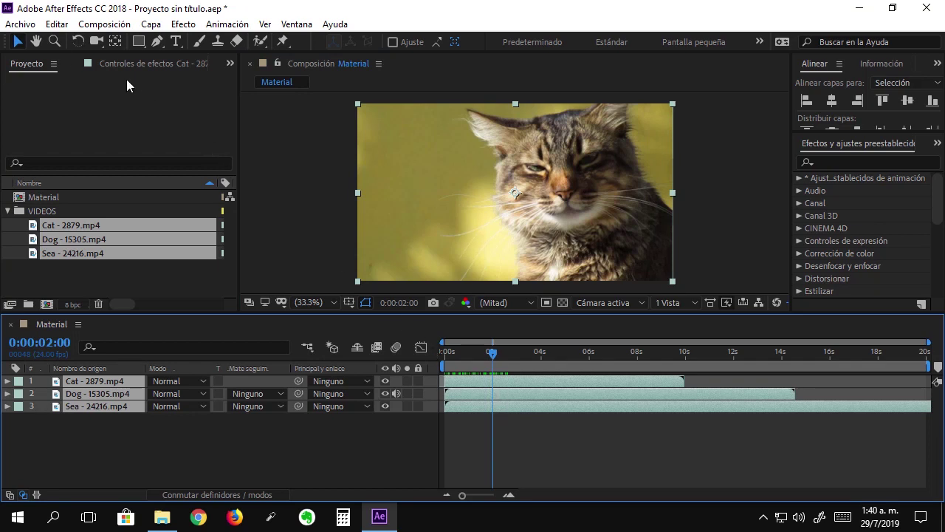
- Split Cat, Dog and Sea at 0:00:02:00 and delete their later pieces
left_click(58, 25)
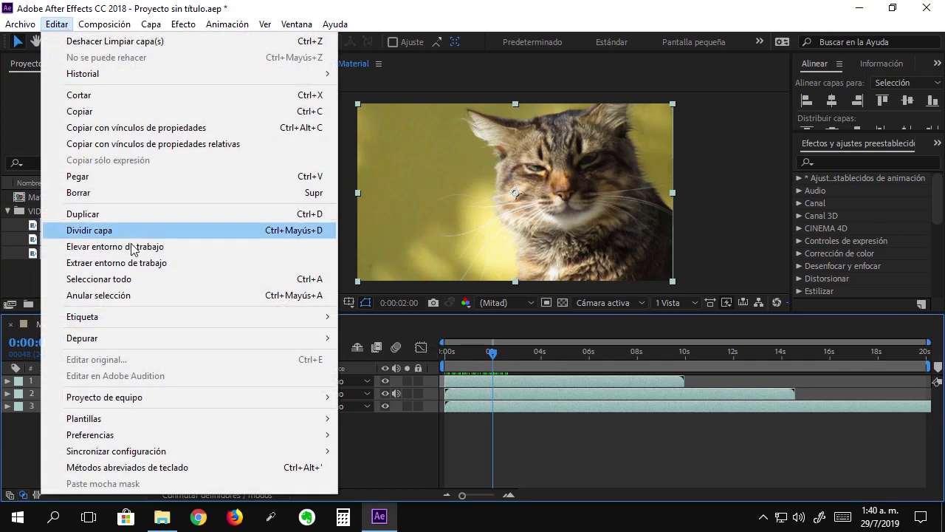
left_click(142, 231)
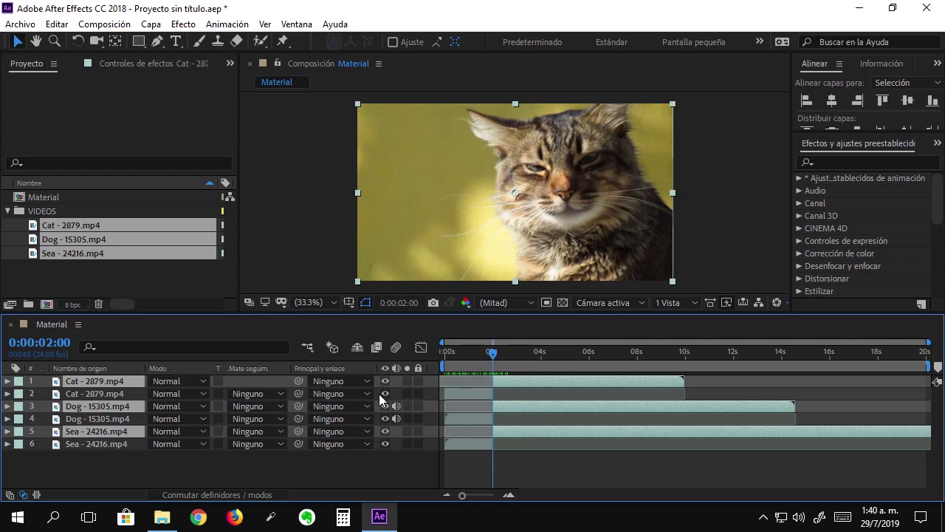
key("Delete")
mouse_move(483, 354)
left_mouse_down()
mouse_move(441, 354)
mouse_move(470, 369)
mouse_move(459, 370)
left_mouse_up()
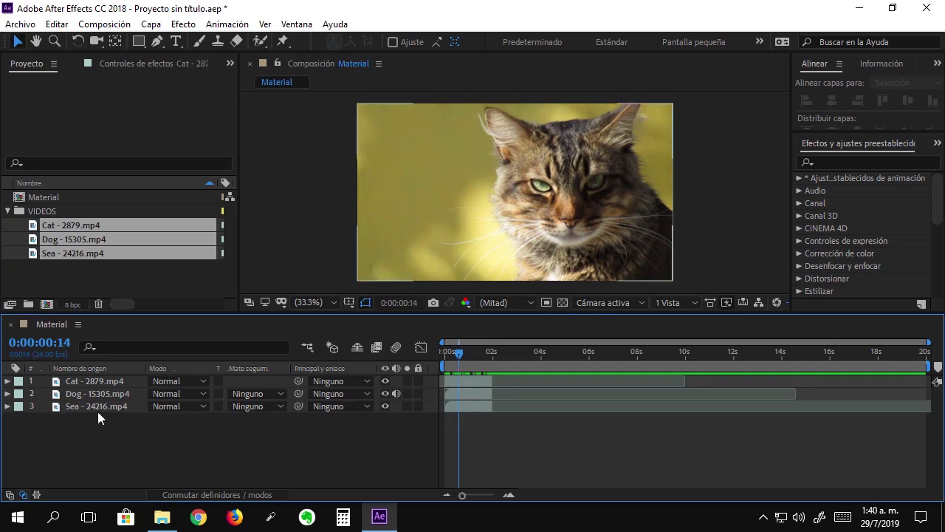
- Reorder layers to Cat, Sea, Dog, then shift Sea about 2 s and Cat about 2.5 s later
left_click_drag(91, 394, 93, 418)
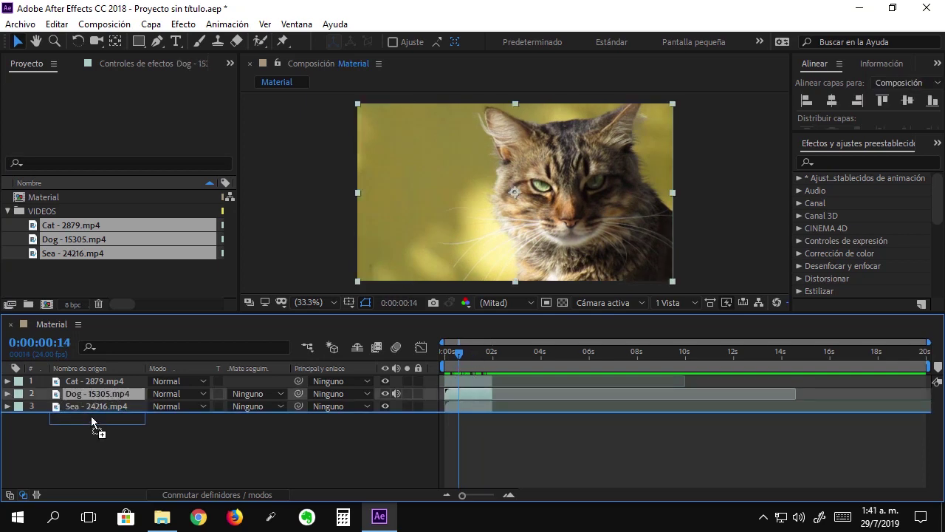
left_click(81, 395)
left_click(82, 381)
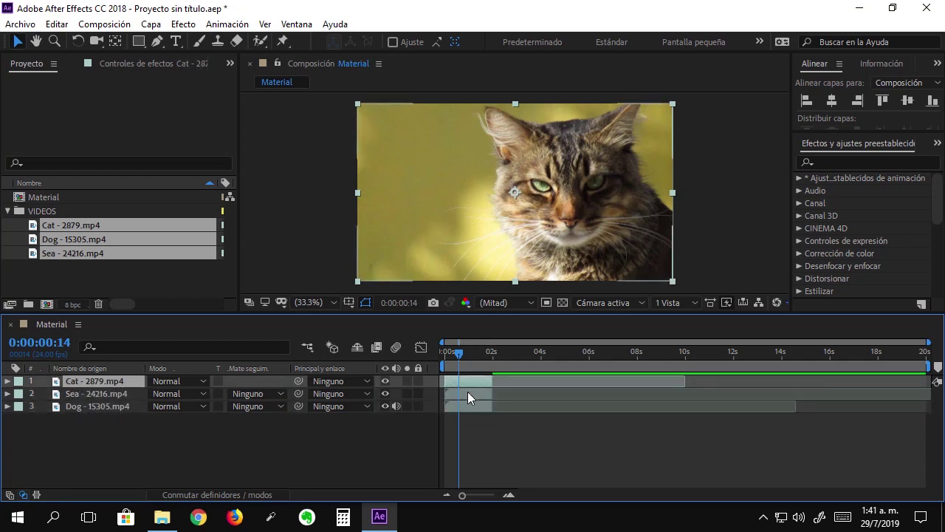
left_click_drag(467, 396, 518, 407)
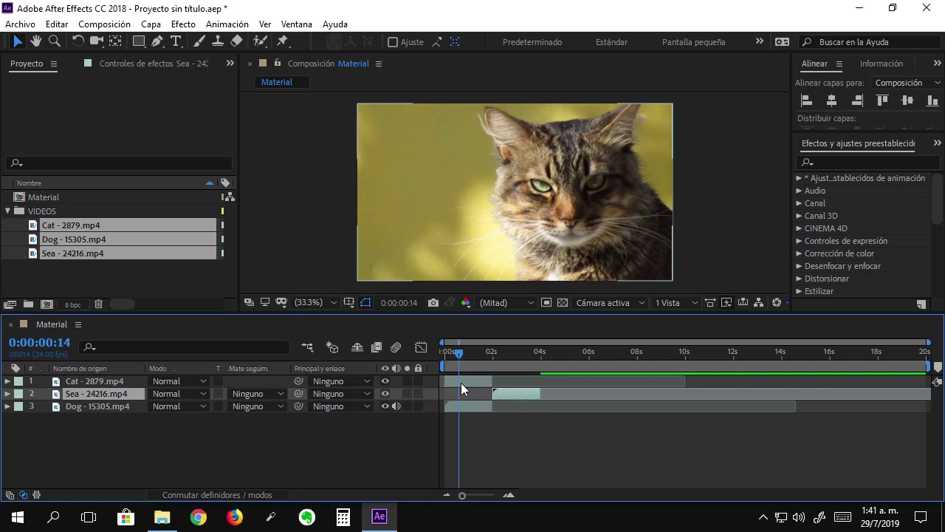
left_click_drag(461, 383, 522, 384)
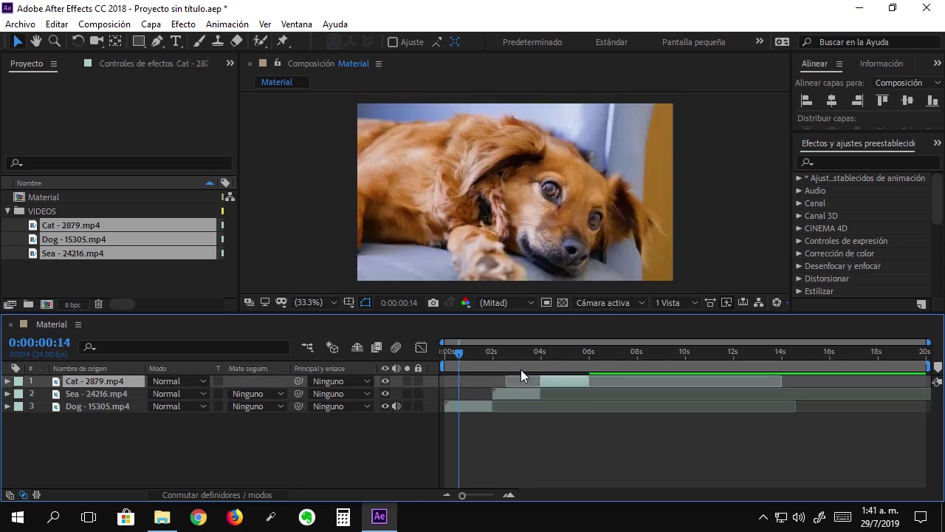
left_click_drag(457, 352, 588, 366)
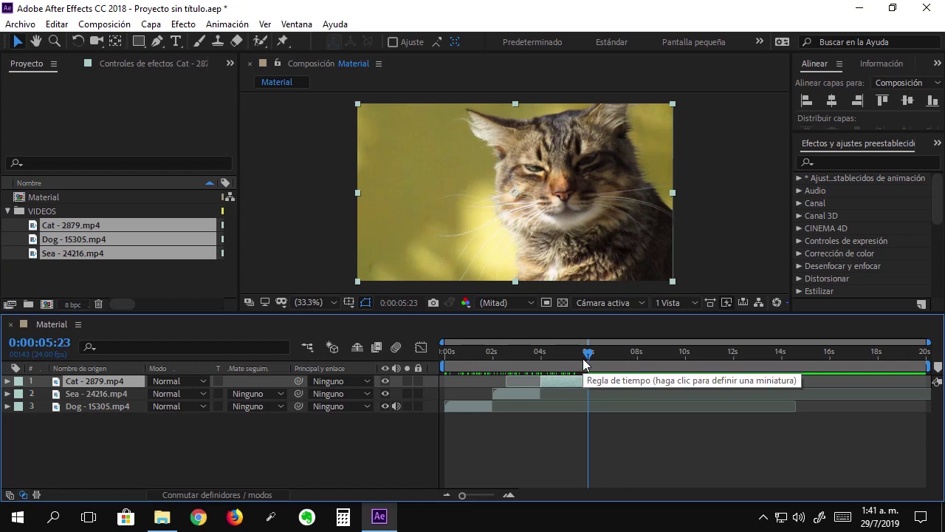
- End the work area at 0:00:05:23 and trim the Material comp to it
key("n")
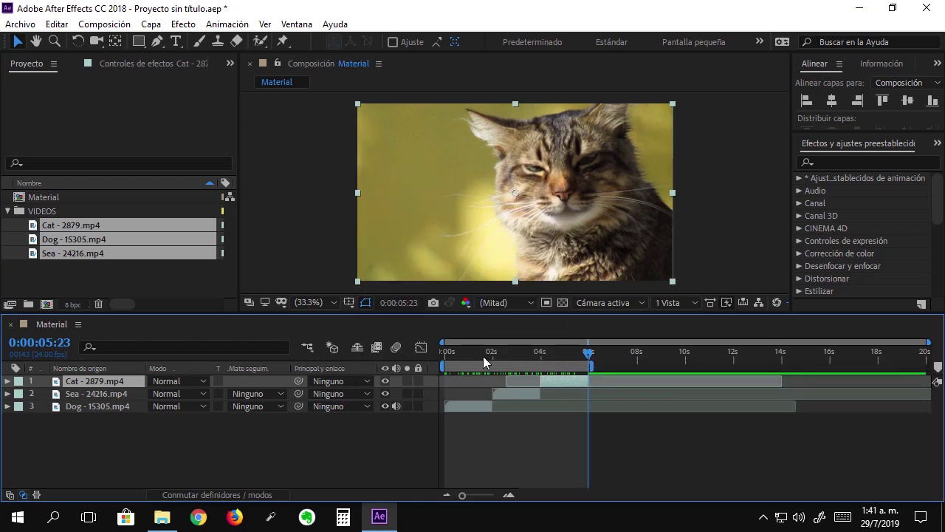
right_click(521, 365)
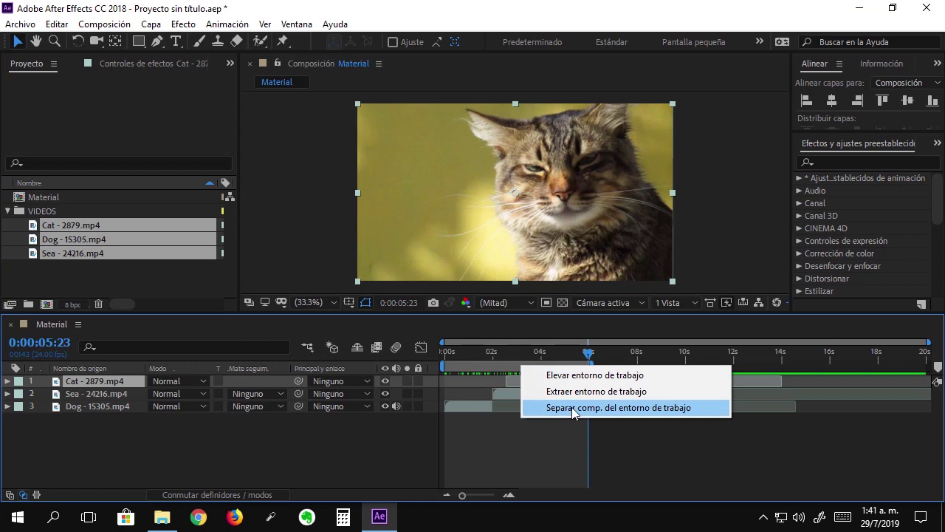
left_click(640, 407)
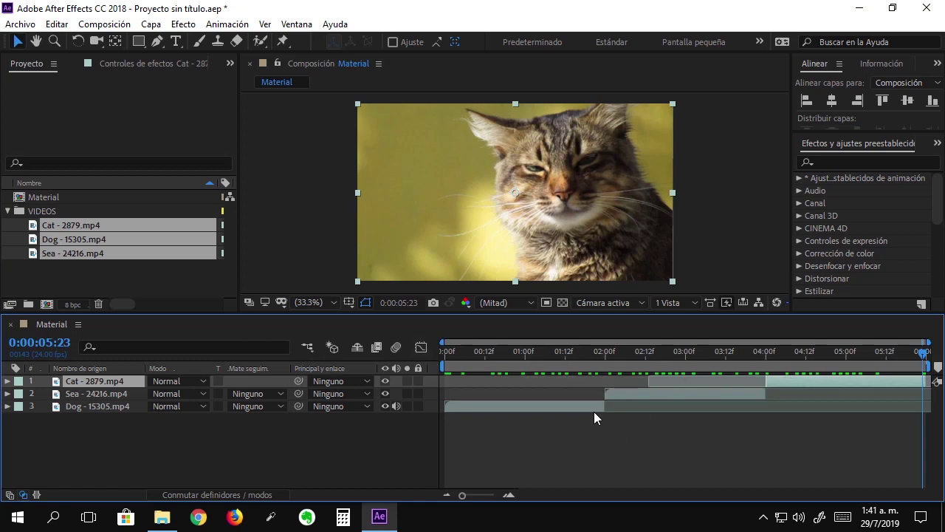
left_click(608, 353)
left_click_drag(452, 356, 471, 354)
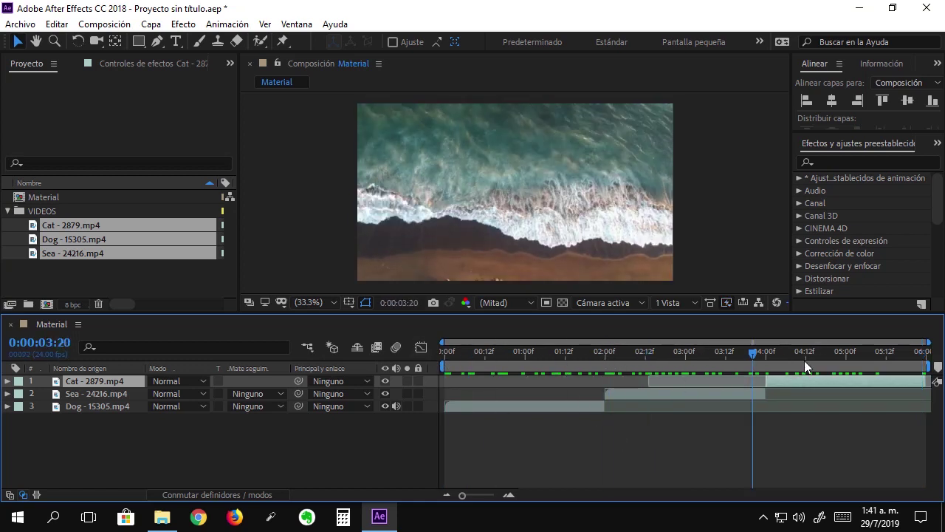
left_click(42, 267)
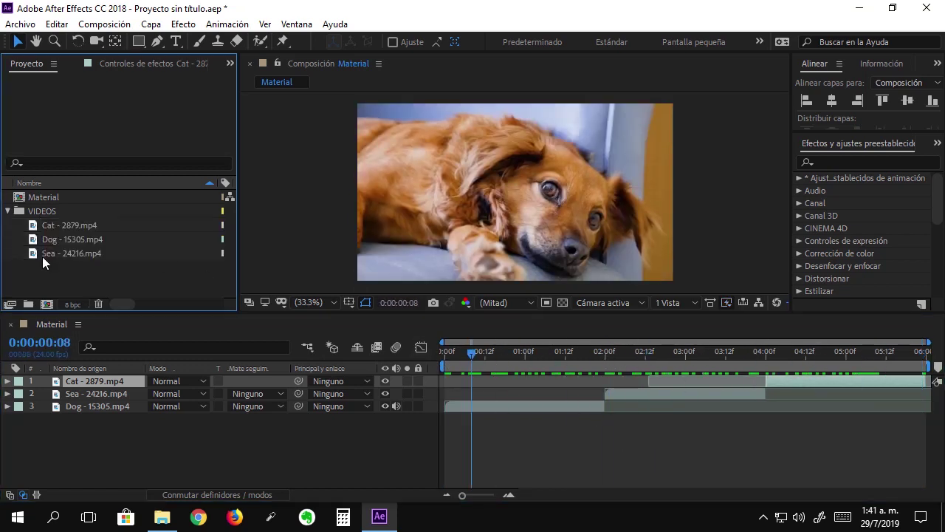
right_click(41, 271)
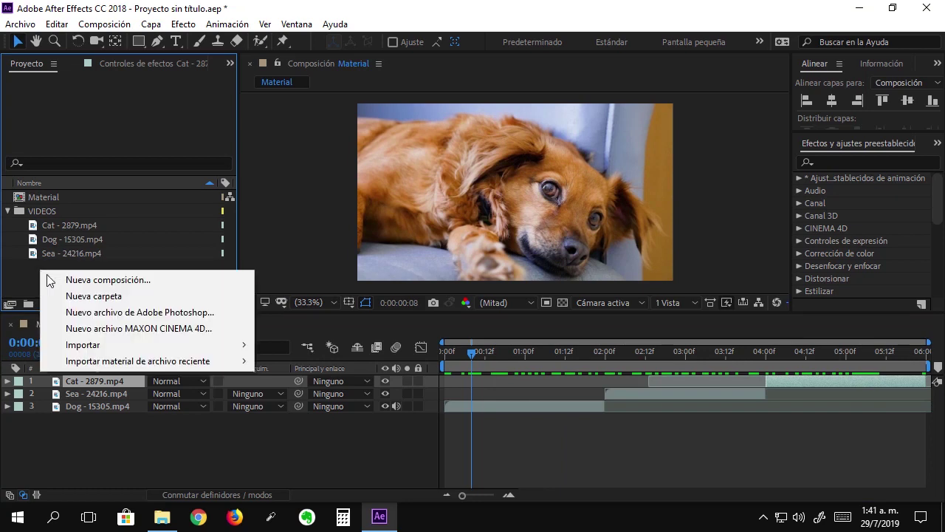
- Create a 1280×720, 24 fps, 20-second composition named COMPOSICION
left_click(74, 277)
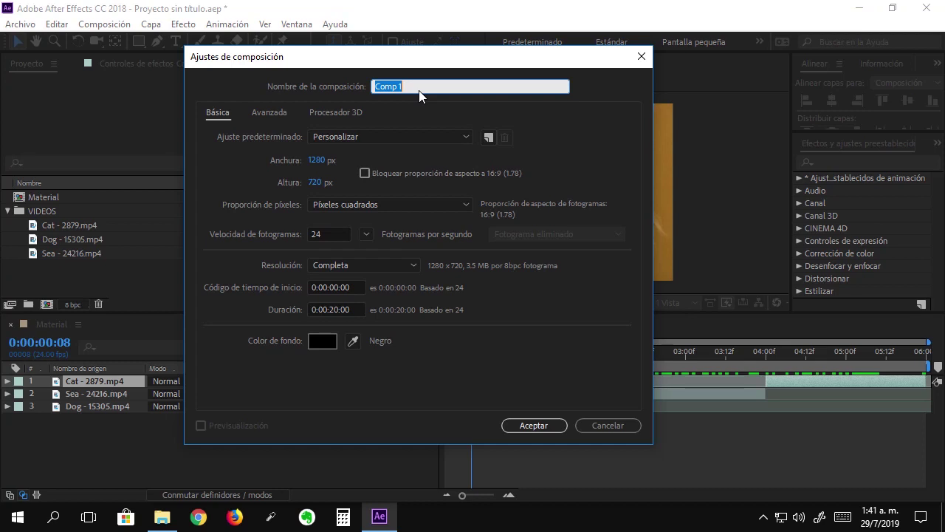
type("COM")
type("ON")
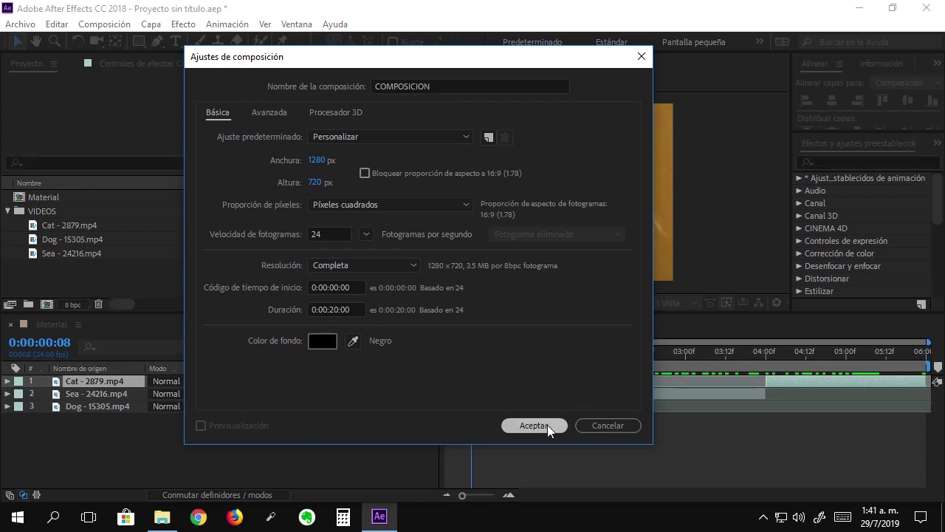
left_click(547, 425)
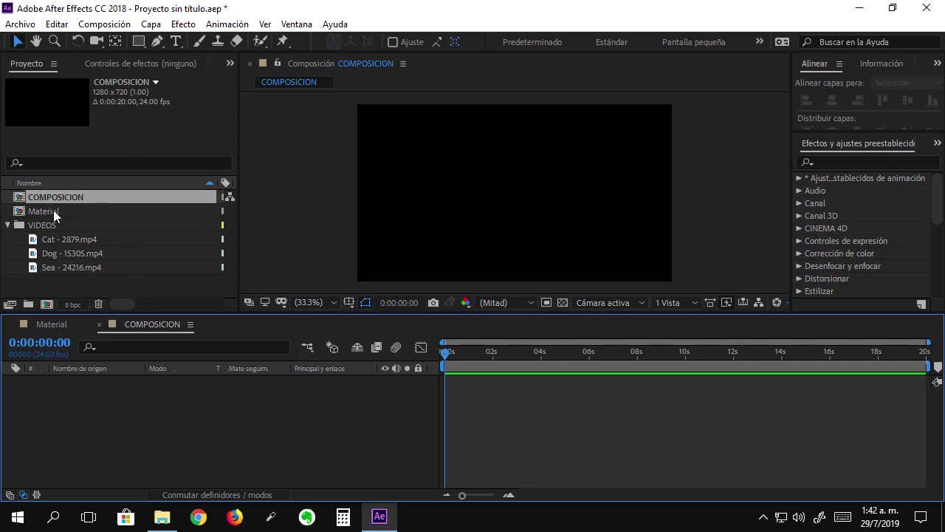
- Nest the Material comp as a six-second layer in the COMPOSICION timeline
left_click_drag(51, 210, 82, 427)
mouse_move(537, 353)
left_mouse_down()
mouse_move(474, 356)
mouse_move(501, 353)
left_mouse_up()
left_click(355, 445)
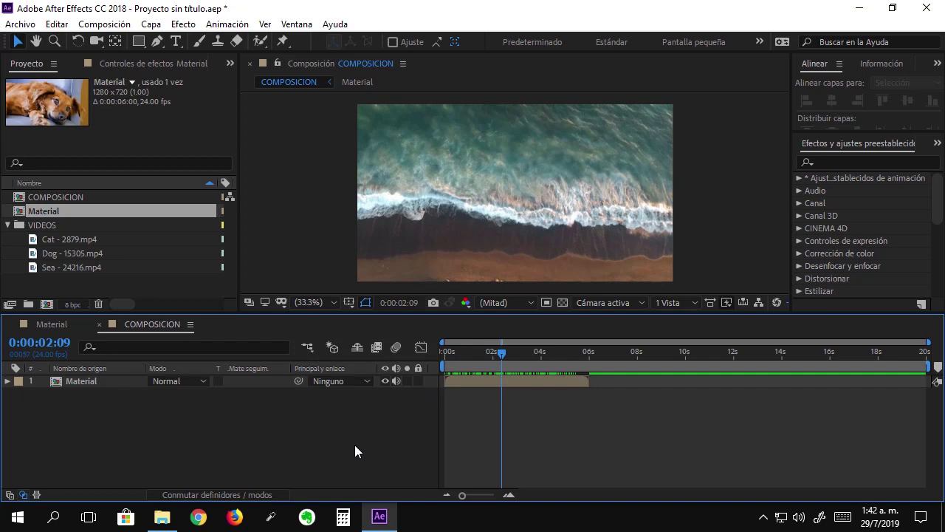
right_click(164, 414)
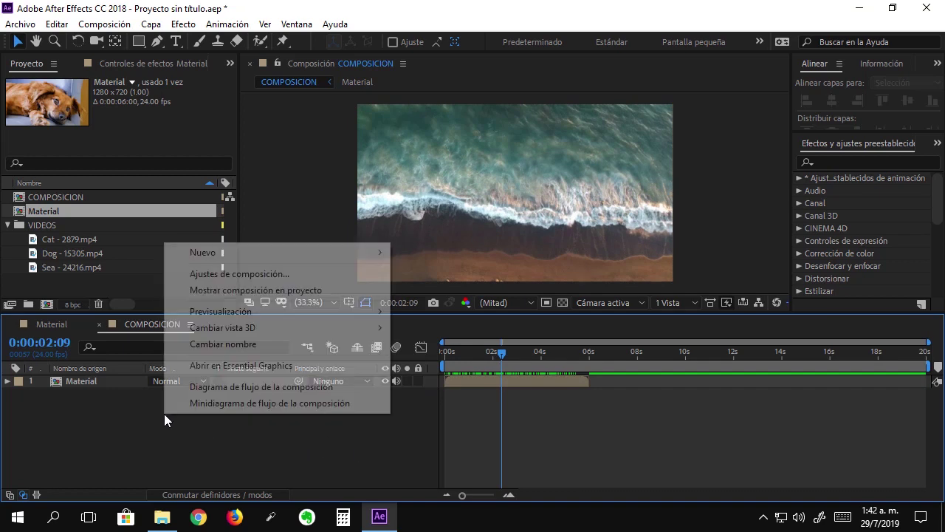
- Add adjustment layer Capa de ajuste 1 above Material near 2:05, undoing an accidental lengthening
mouse_move(273, 260)
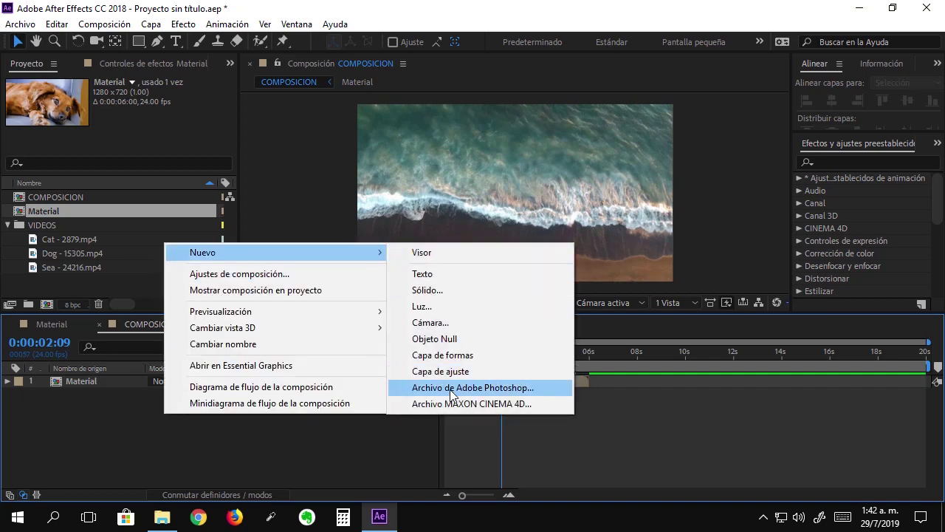
left_click(477, 374)
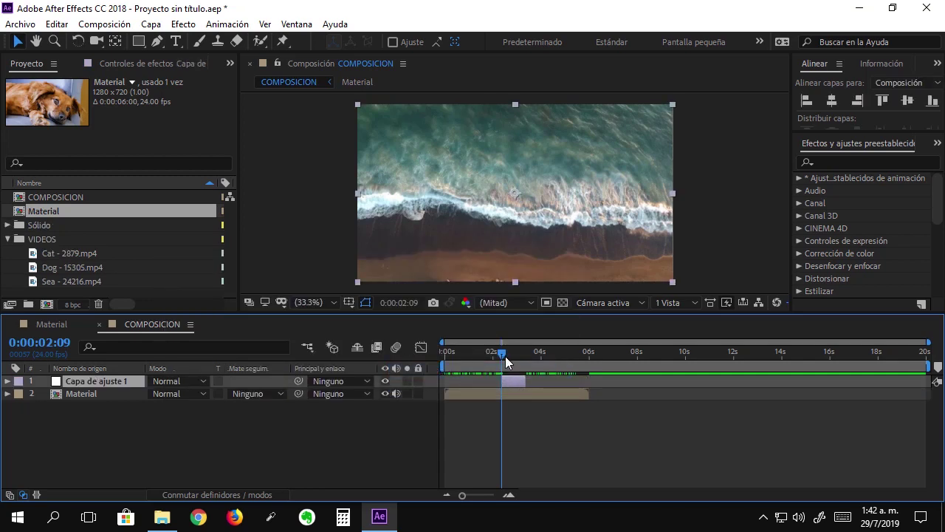
left_click_drag(505, 356, 512, 361)
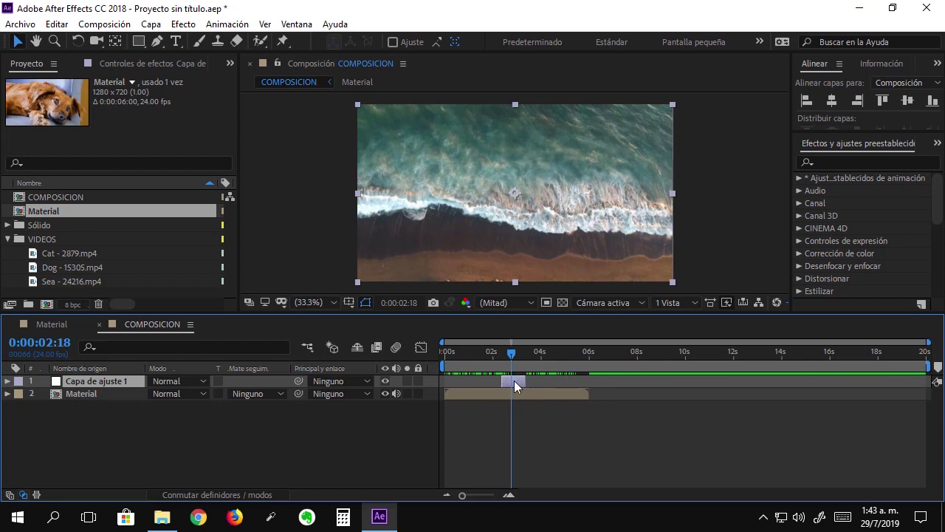
mouse_move(519, 352)
left_mouse_down()
mouse_move(495, 365)
mouse_move(500, 375)
left_mouse_up()
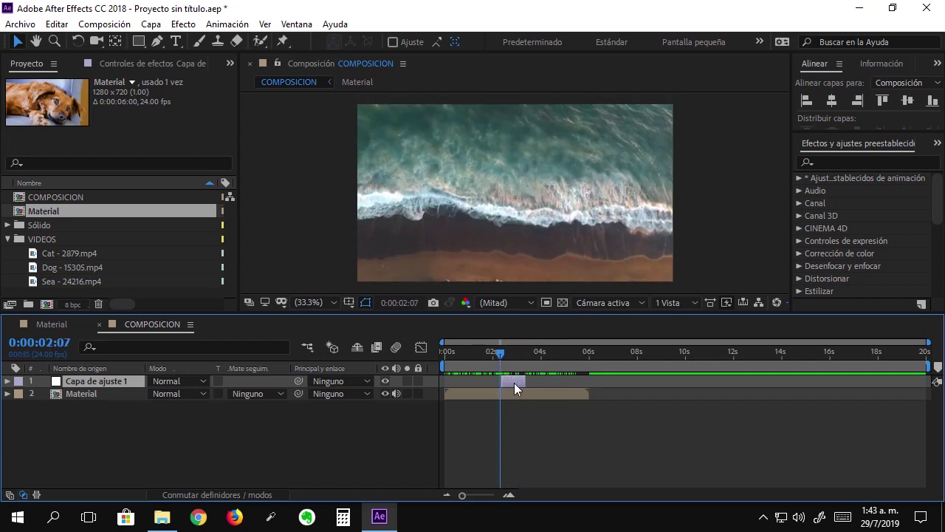
mouse_move(525, 382)
left_mouse_down()
mouse_move(849, 384)
mouse_move(712, 384)
left_mouse_up()
key("ctrl+z")
- Open the General preferences from the Editar menu
left_click(57, 23)
mouse_move(201, 436)
left_click(408, 175)
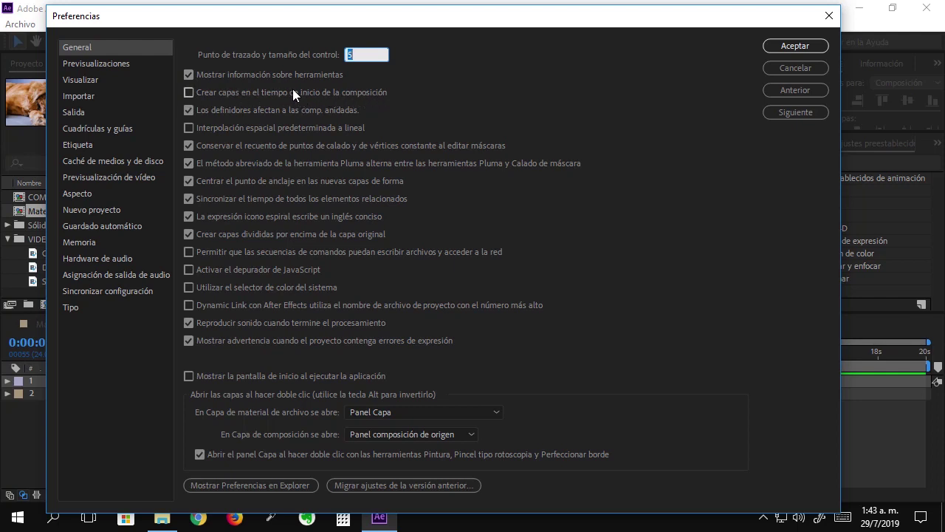
left_click(82, 98)
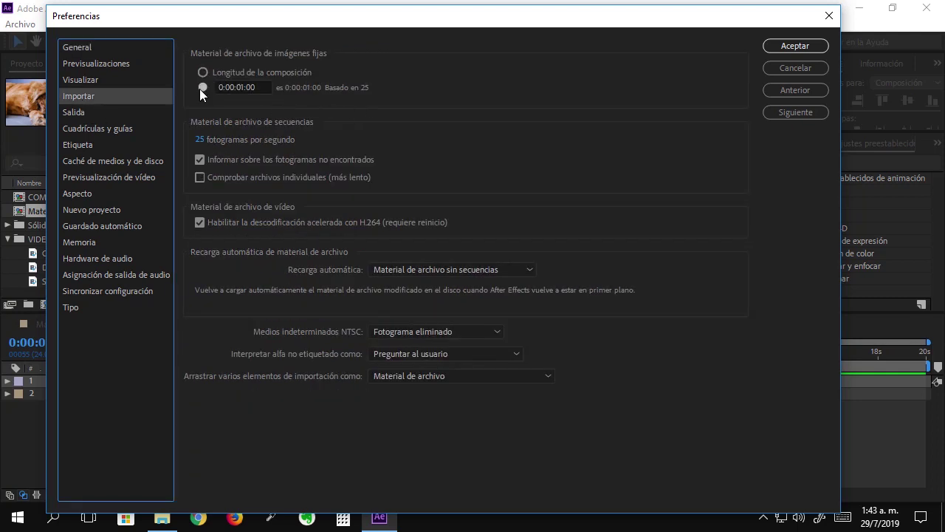
left_click(244, 87)
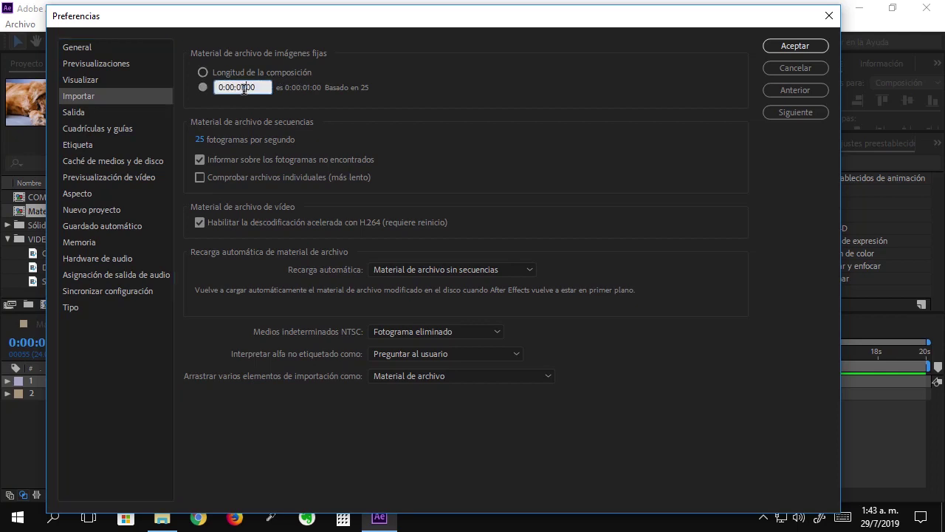
left_click(423, 94)
left_click(811, 70)
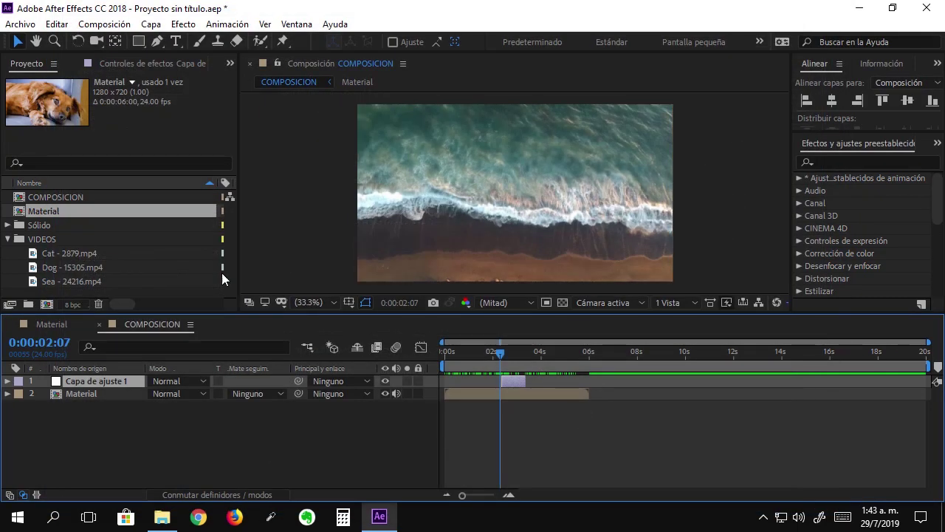
- Dismiss the timeline's layer menu without adding a new layer
right_click(289, 442)
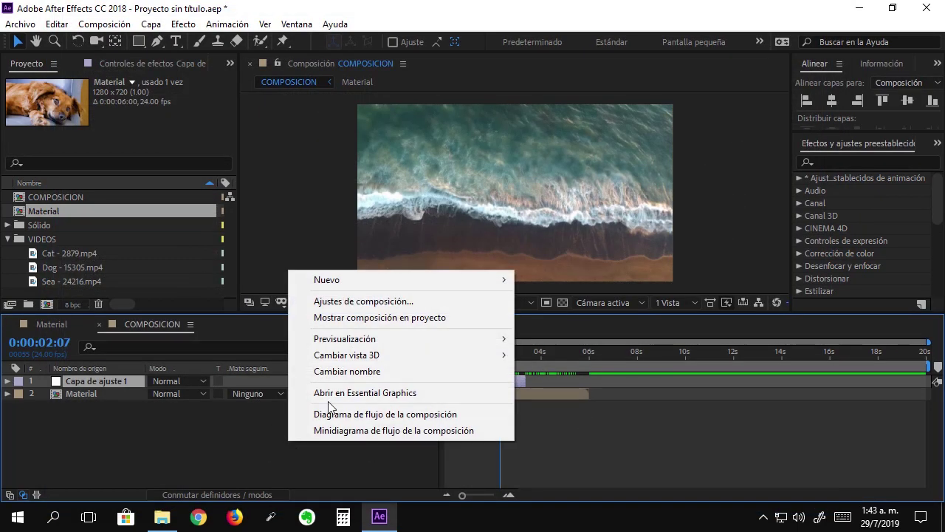
mouse_move(413, 280)
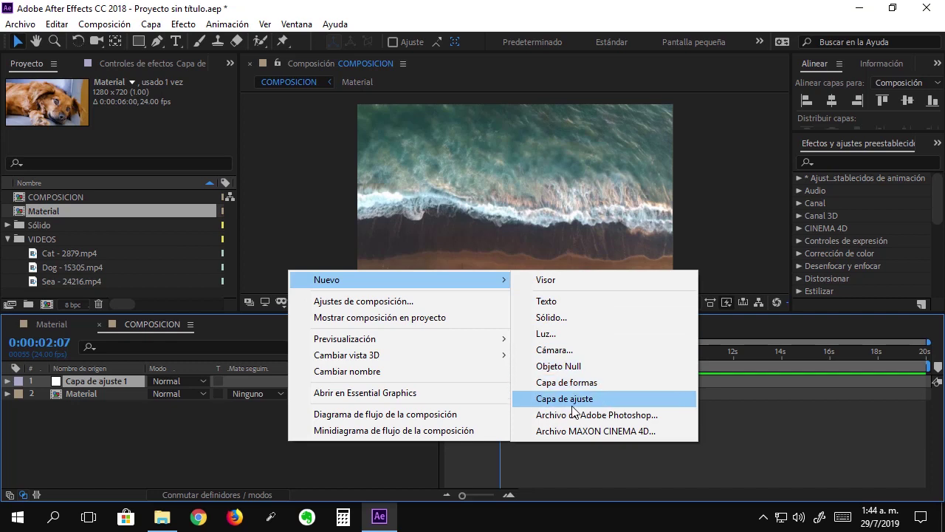
left_click(259, 419)
scroll(512, 379, "up", 4, "alt")
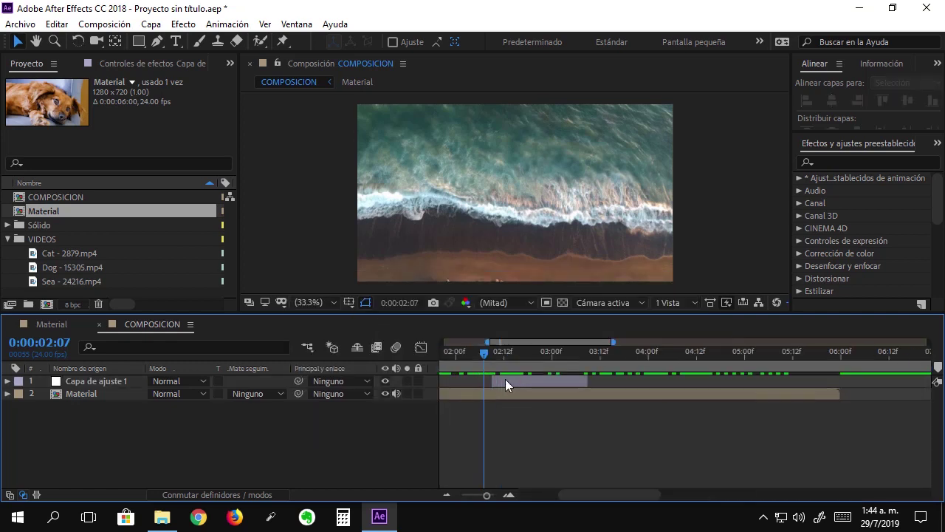
scroll(514, 388, "down", 4, "alt")
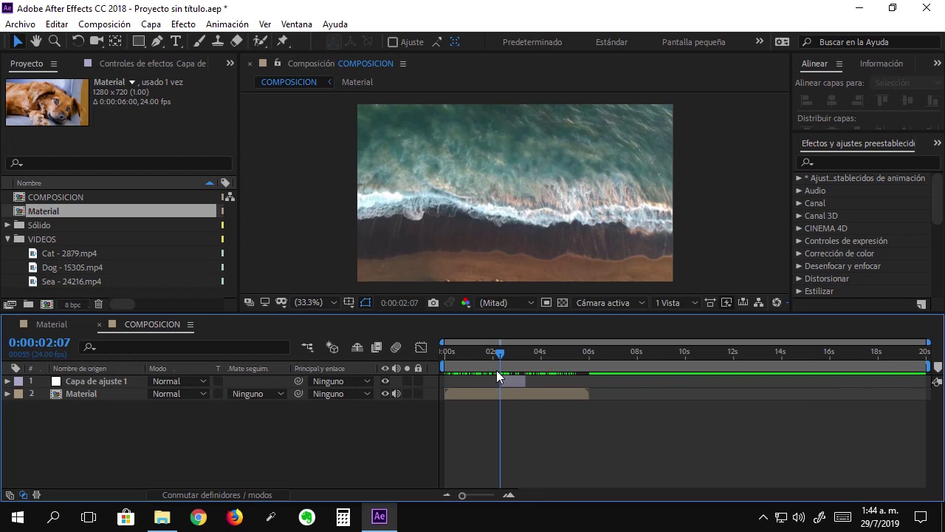
scroll(496, 380, "up", 4, "alt")
- Slide Capa de ajuste 1 to run about 01:12f–02:12f, centred on the 02:00 cut
mouse_move(510, 355)
left_mouse_down()
mouse_move(470, 362)
mouse_move(481, 379)
left_mouse_up()
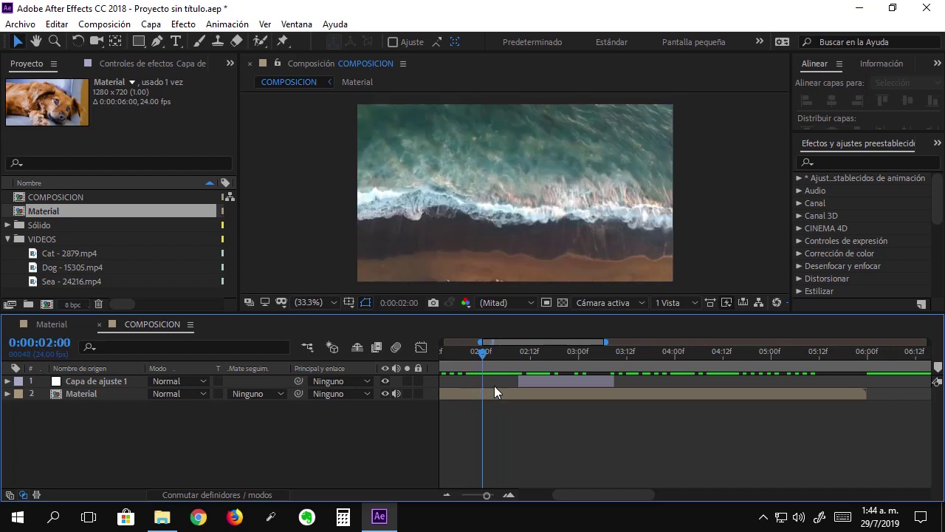
left_click_drag(565, 381, 504, 382)
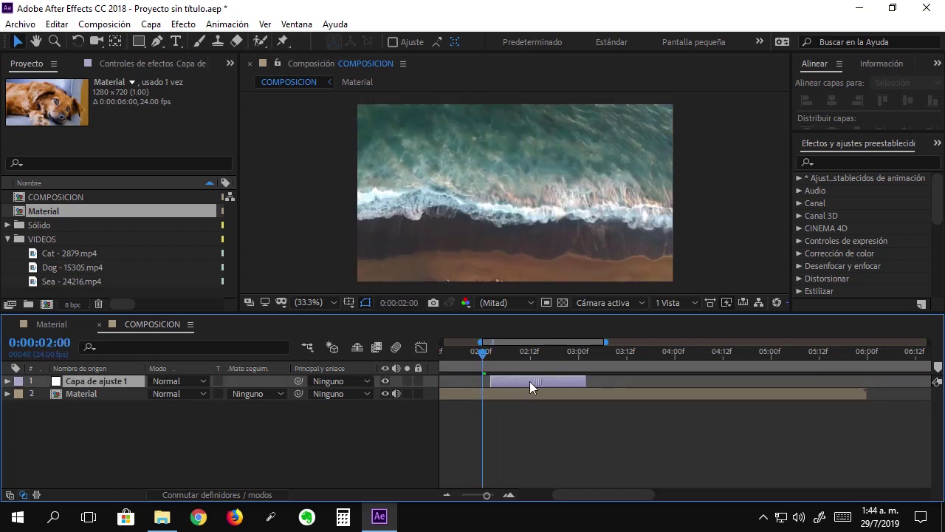
left_click_drag(595, 494, 576, 494)
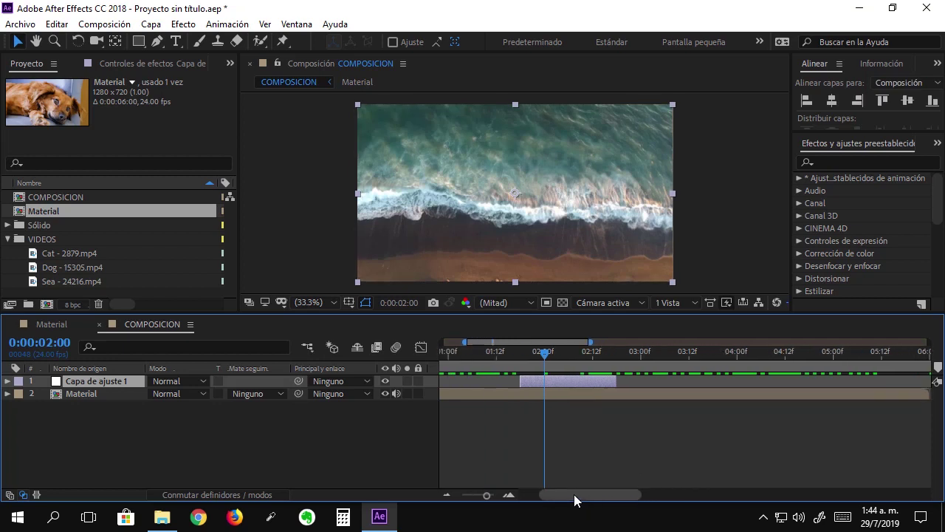
left_click_drag(599, 383, 583, 390)
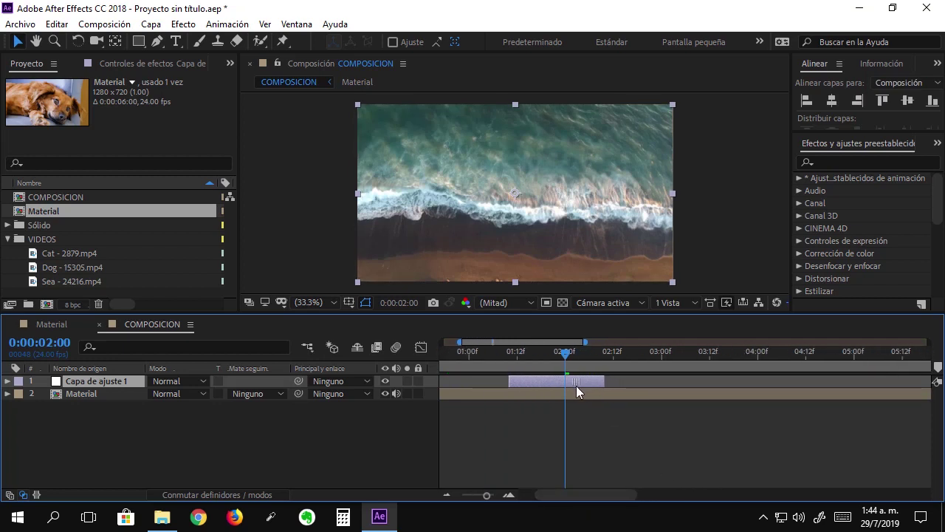
- Show the whole composition duration in the timeline to check the layer's placement
key("semicolon")
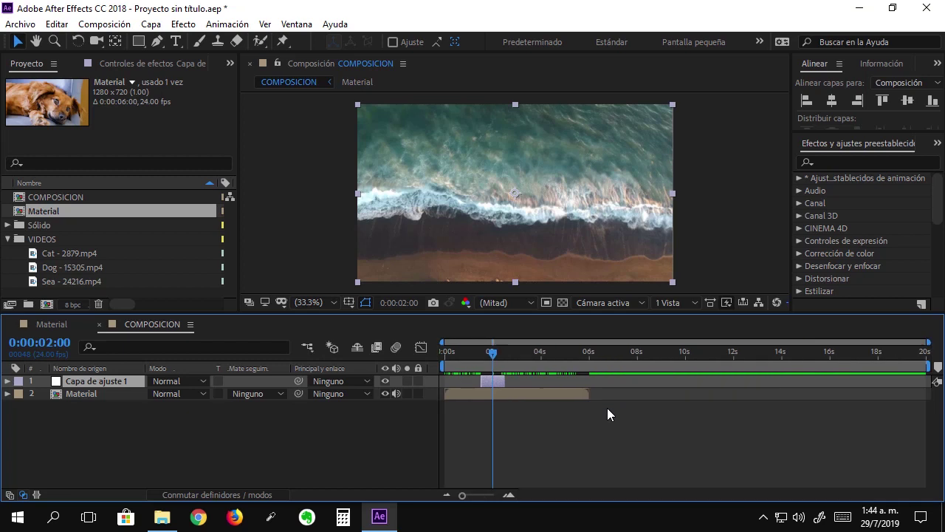
scroll(519, 407, "up", 5)
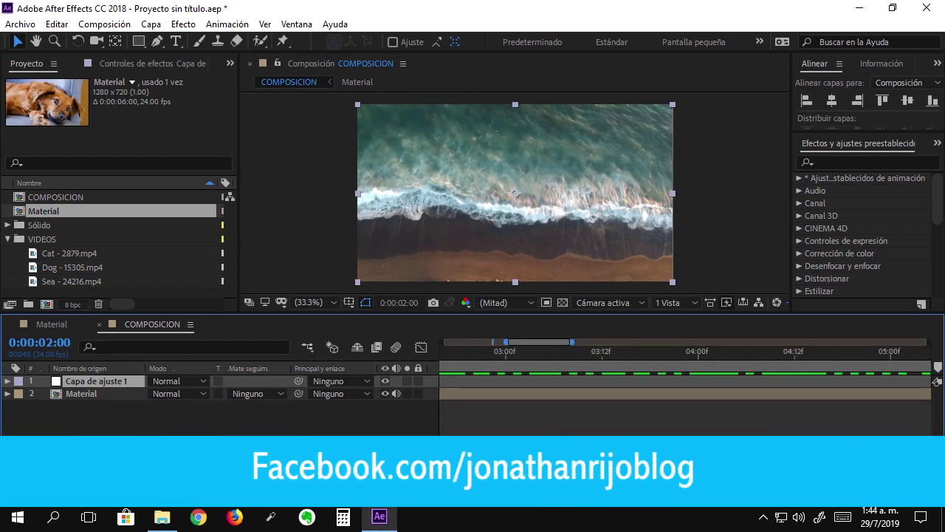
scroll(685, 398, "left", 3)
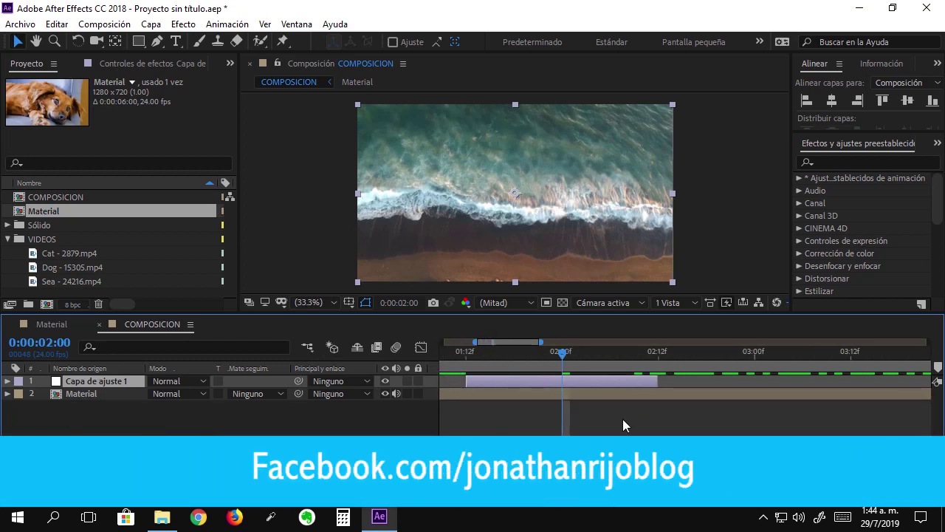
scroll(580, 421, "down", 4)
scroll(536, 390, "down", 4)
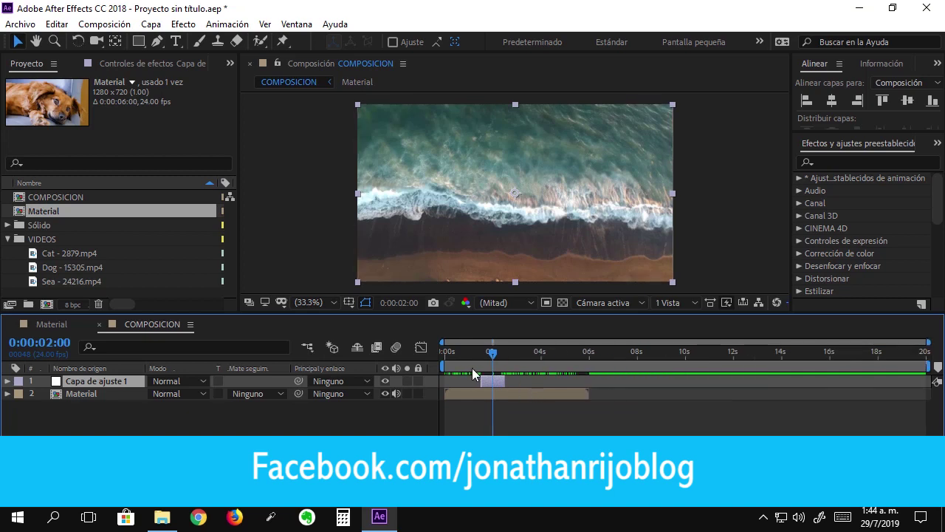
scroll(472, 368, "up", 5)
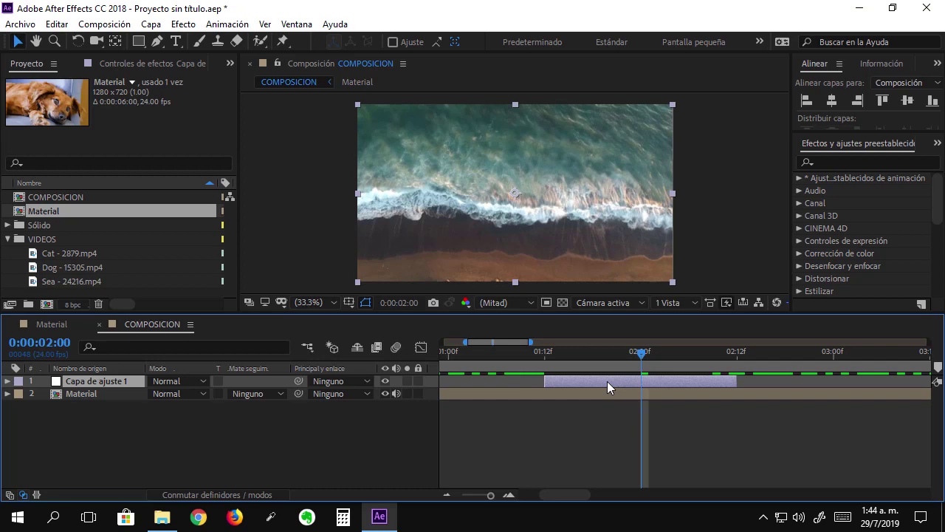
- Apply Distorsionar > CC Griddler to Capa de ajuste 1 and start keyframing its Tile Size
left_click(151, 64)
right_click(105, 222)
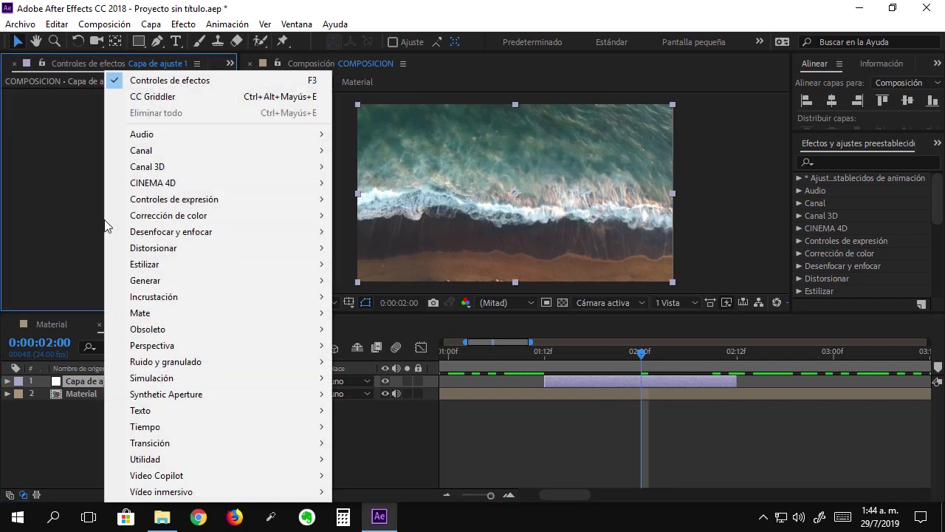
mouse_move(191, 251)
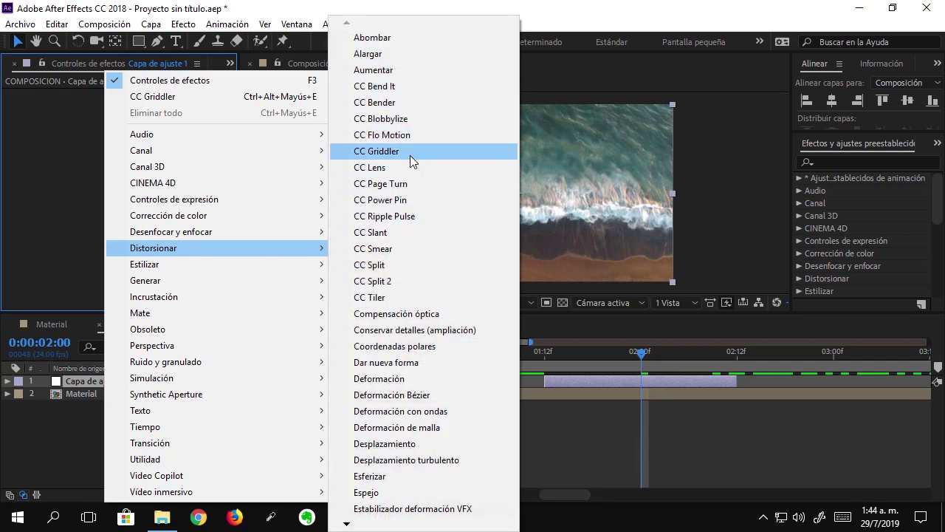
left_click(390, 155)
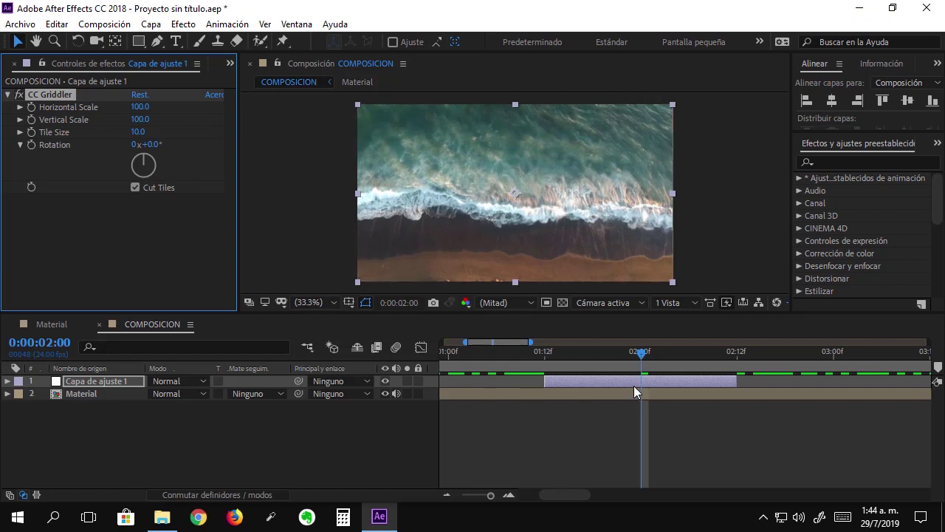
left_click(33, 131)
- Keyframe CC Griddler at 100/100/10 from 01:12f and 190/208/19.3 at 02:00
key("u")
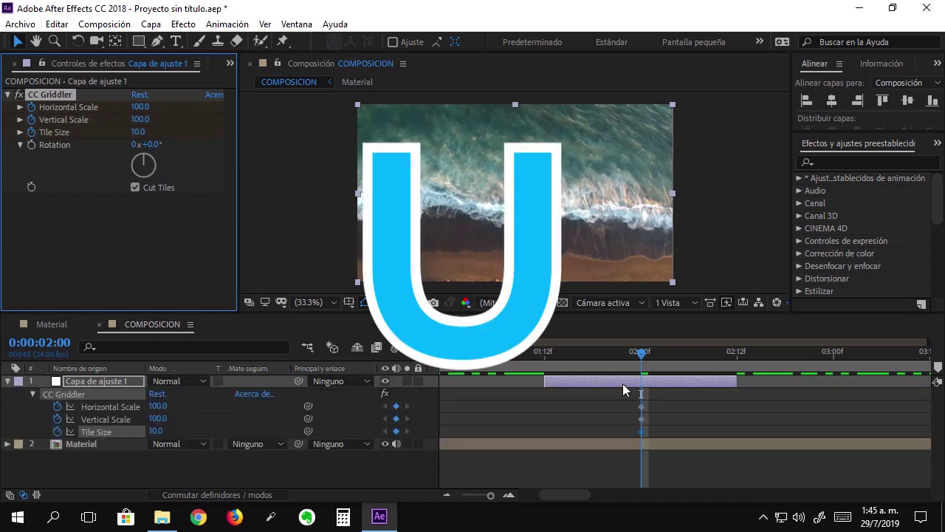
mouse_move(658, 403)
left_mouse_down()
mouse_move(632, 435)
mouse_move(545, 417)
left_mouse_up()
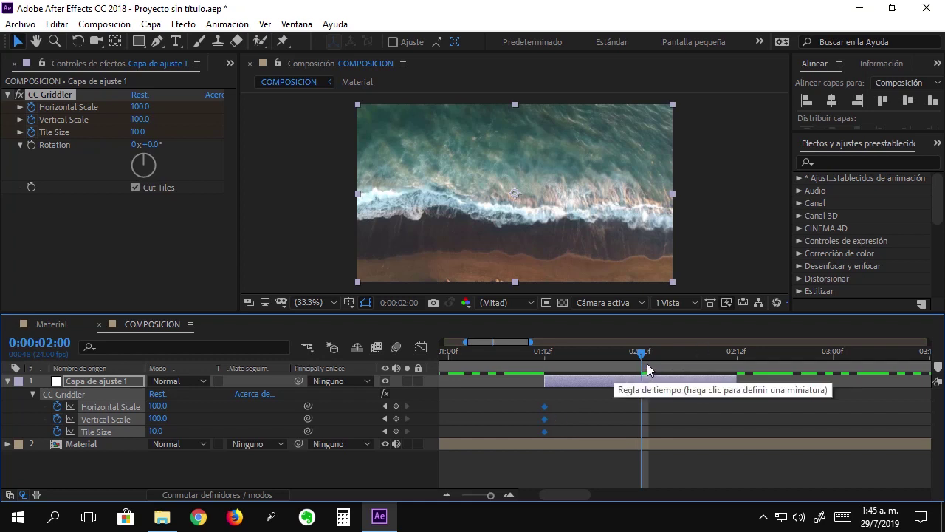
left_click_drag(141, 107, 207, 107)
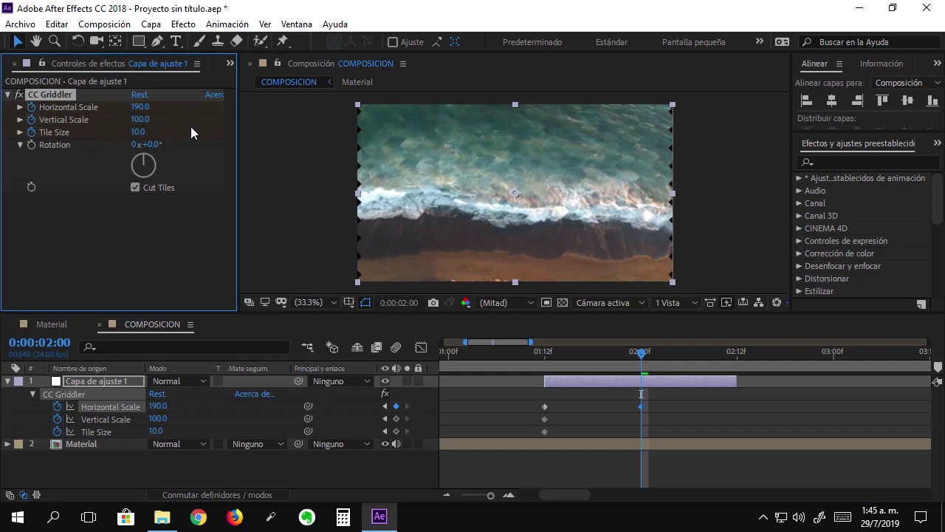
left_click_drag(140, 119, 220, 124)
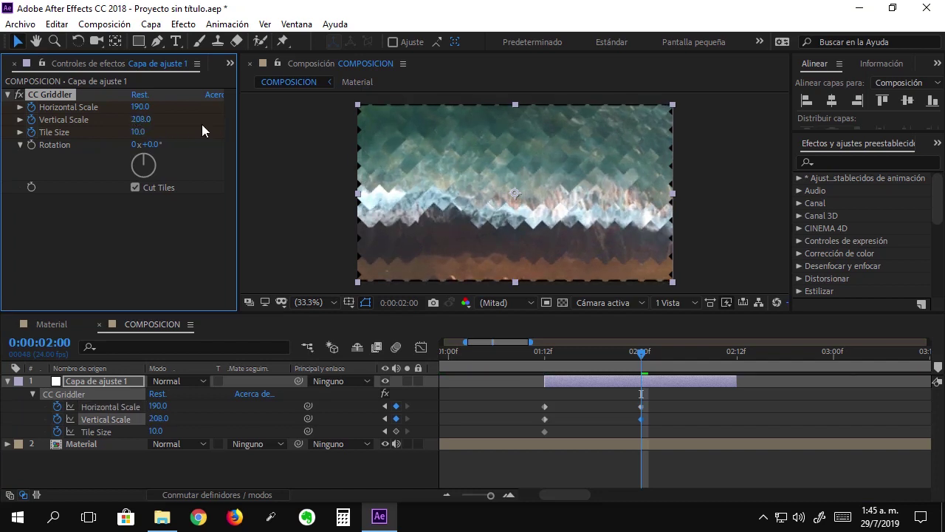
left_click_drag(137, 131, 213, 139)
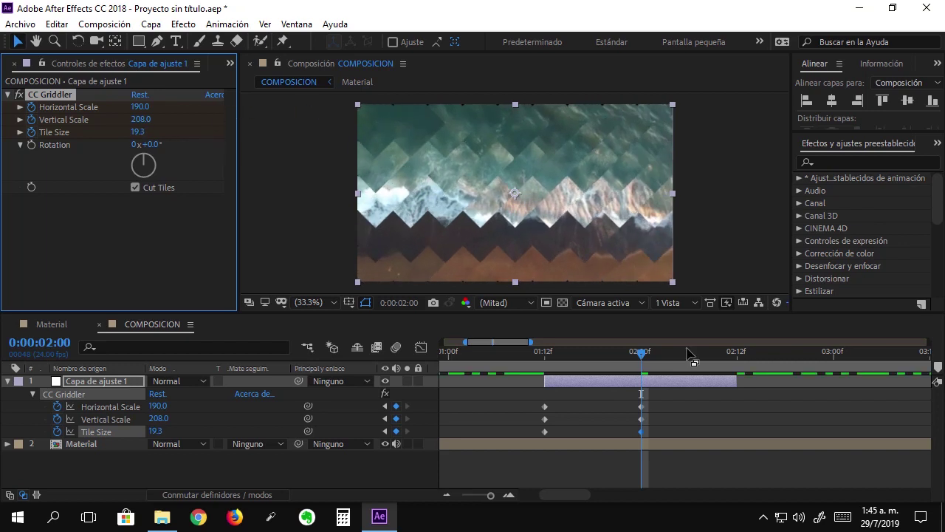
- Paste the 01:12f Griddler keyframes at 02:11 and scrub to preview the transition
left_click_drag(640, 351, 728, 368)
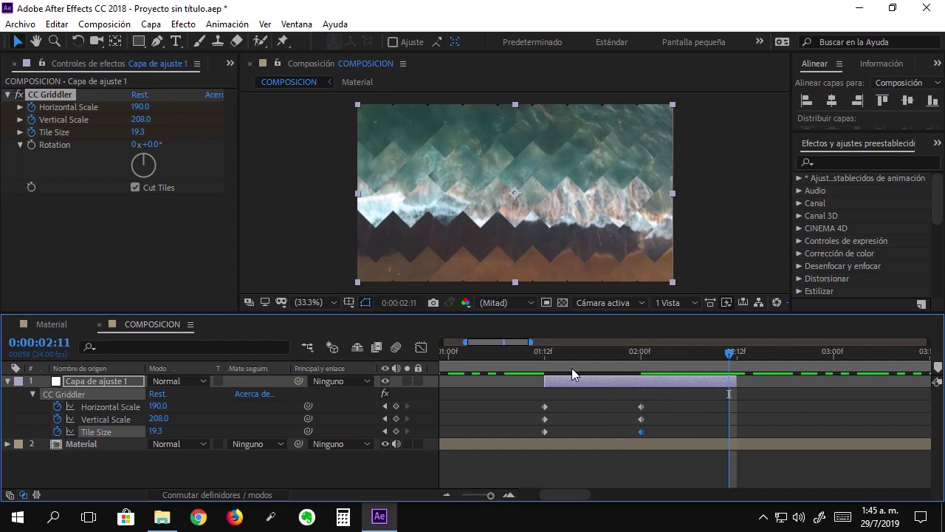
left_click_drag(579, 397, 530, 432)
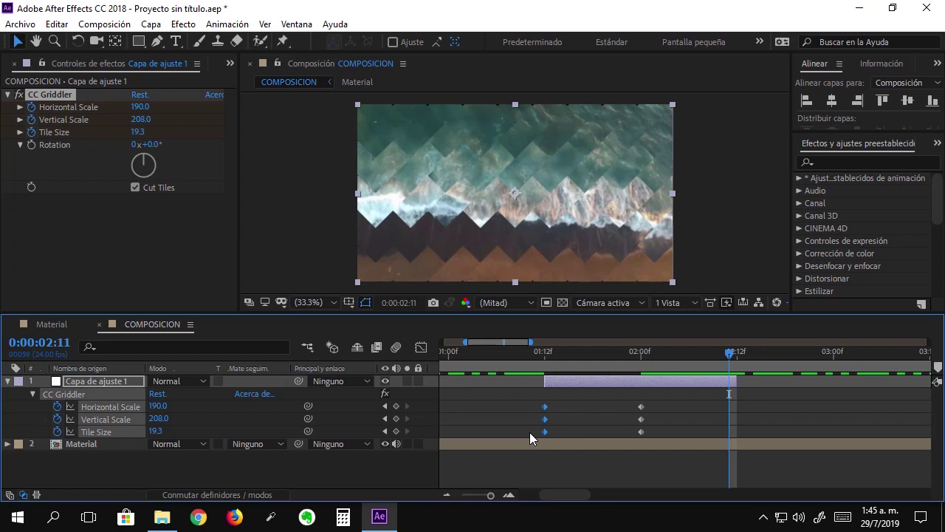
key("ctrl+c")
key("ctrl+v")
left_click_drag(733, 359, 616, 376)
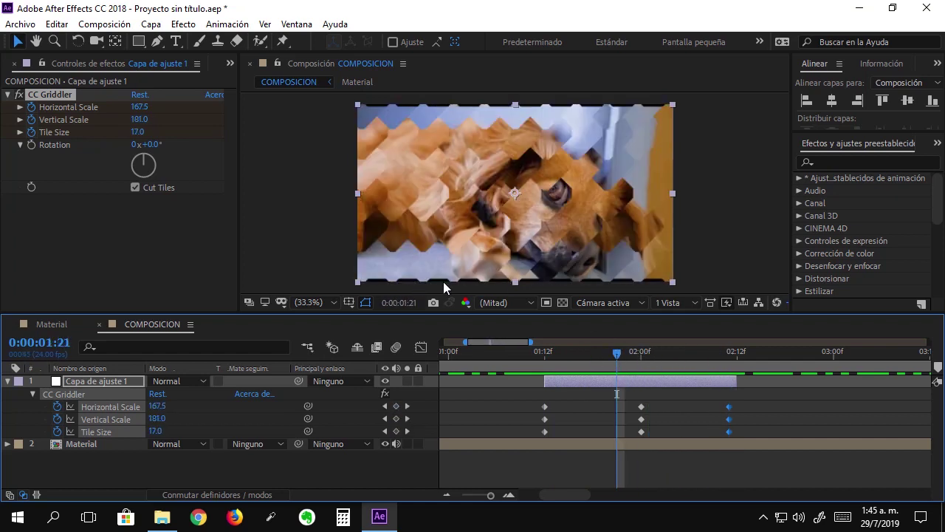
left_click_drag(625, 357, 612, 414)
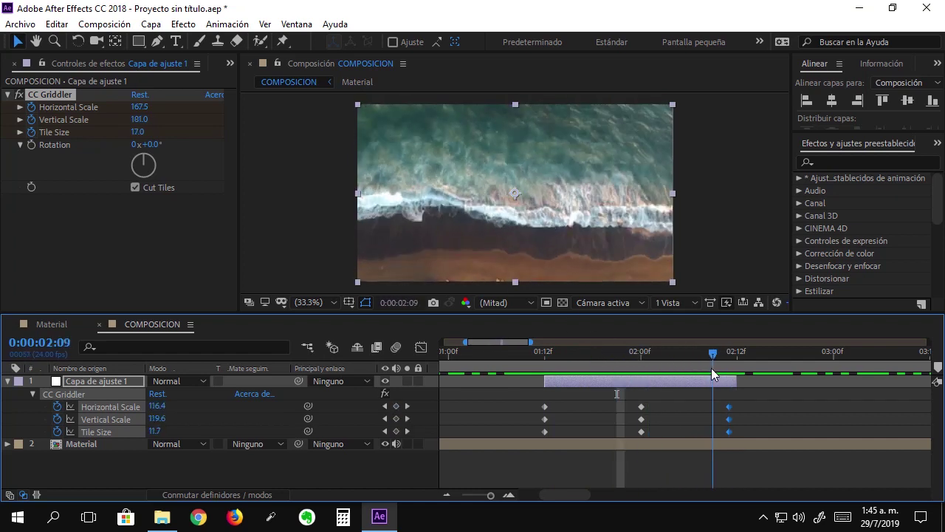
left_click(545, 443)
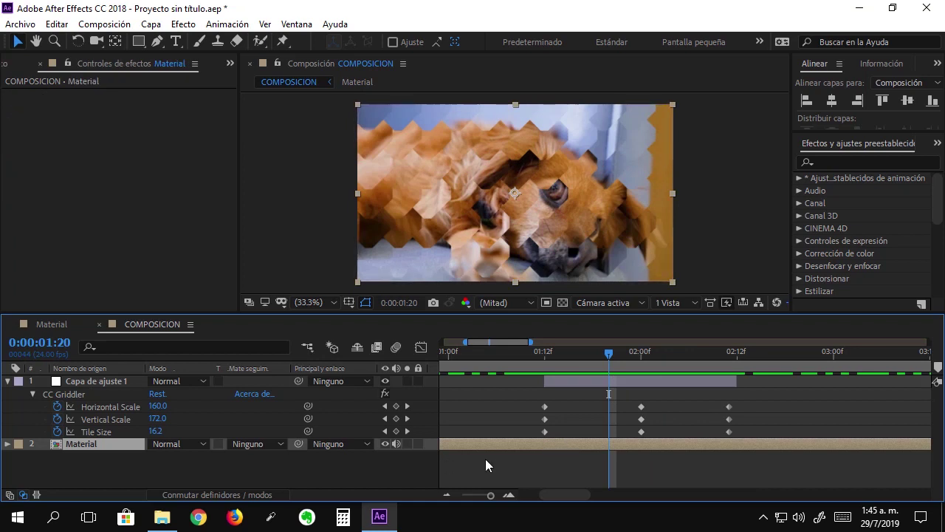
- Keyframe Material's Scale at 100% at 01:12f and 118% at 02:00
key("s")
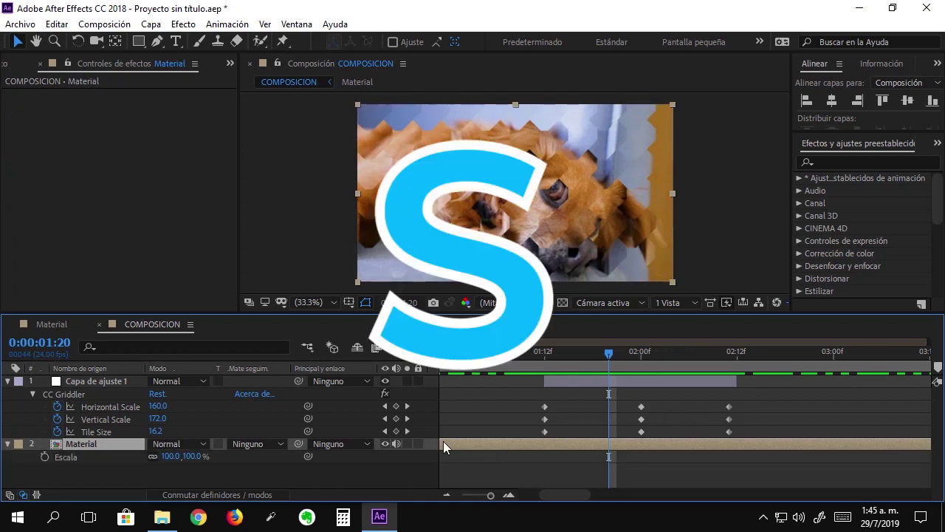
left_click_drag(607, 353, 545, 353)
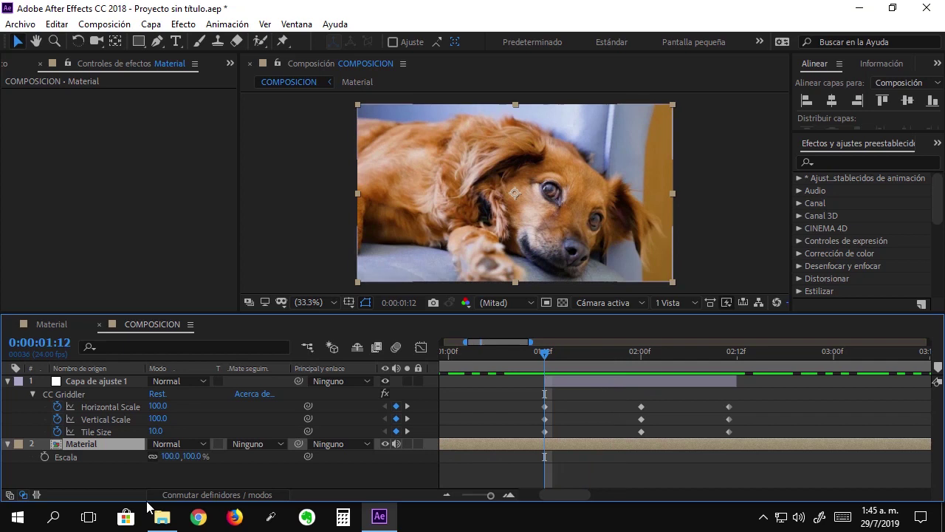
left_click(44, 457)
left_click_drag(545, 354, 641, 388)
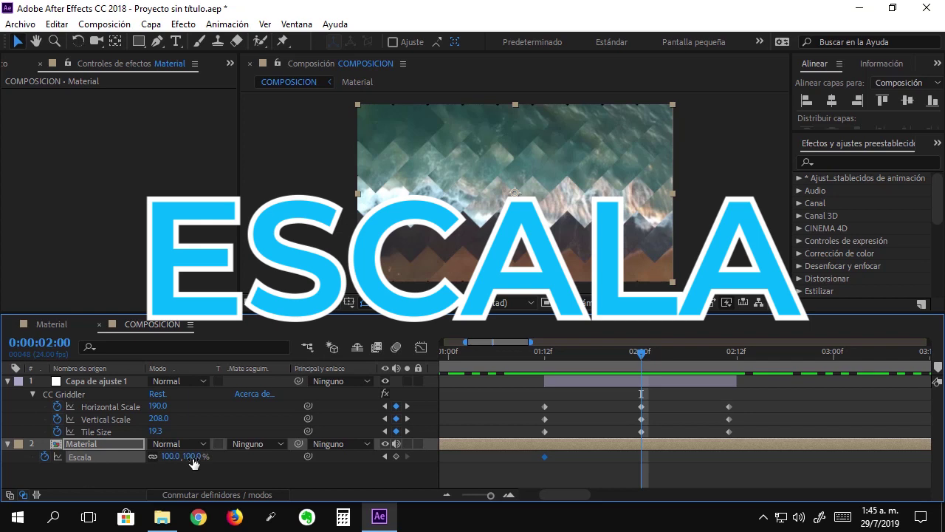
left_click_drag(192, 458, 205, 457)
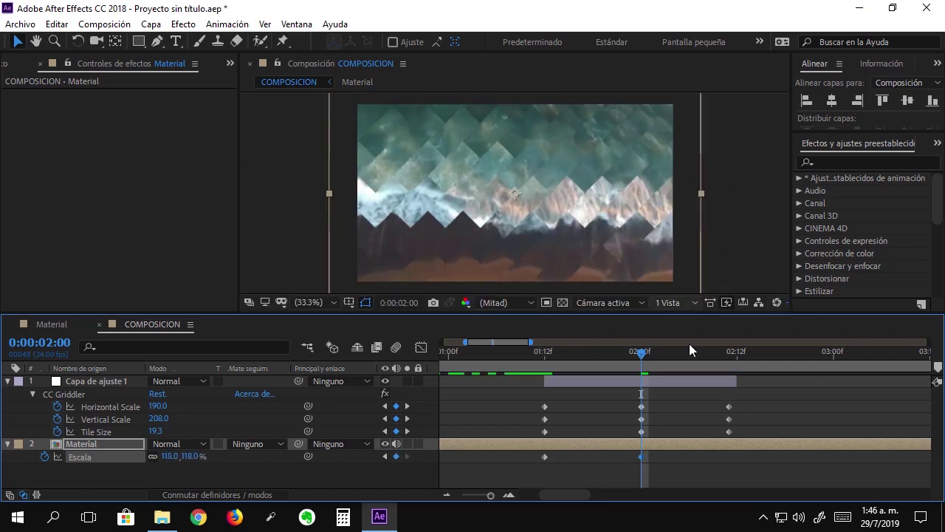
- Return Material's Scale to 100% at 02:11
mouse_move(640, 352)
left_mouse_down()
mouse_move(619, 377)
mouse_move(684, 377)
left_mouse_up()
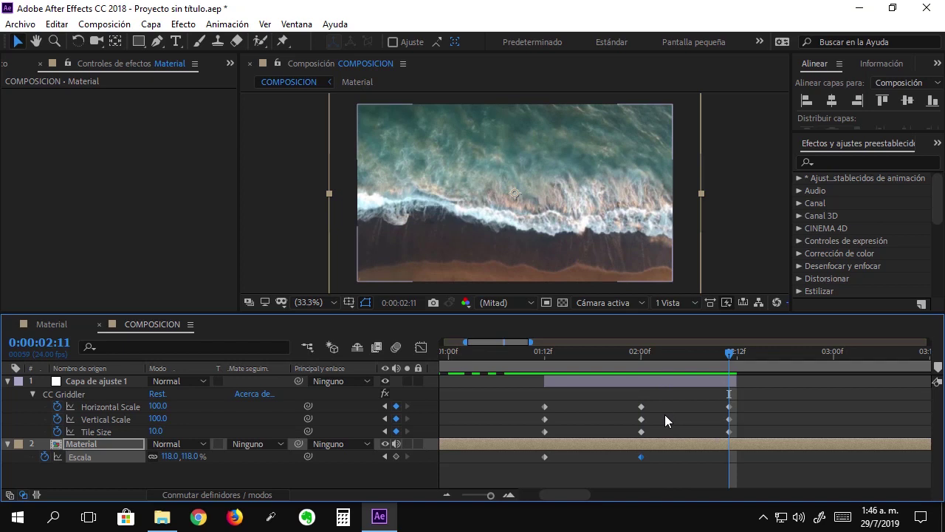
left_click(170, 457)
type("100")
key("Return")
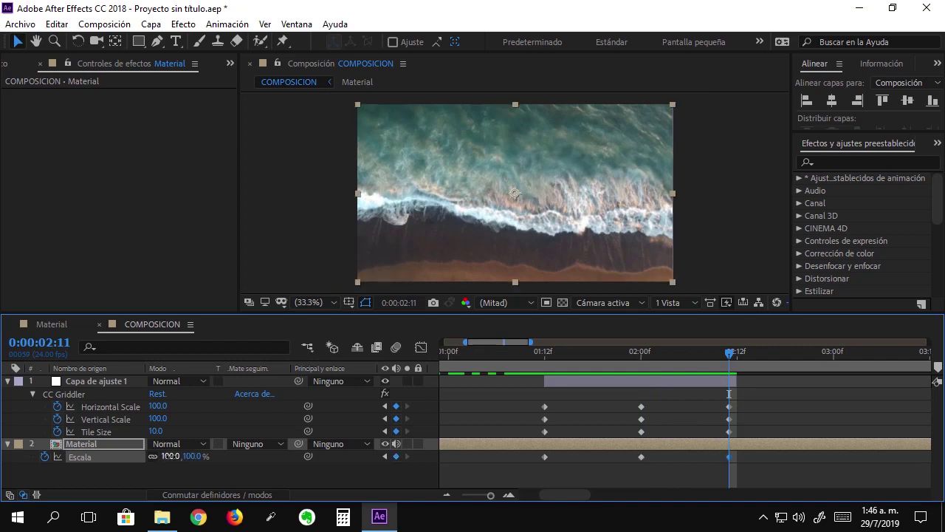
- Scrub from 01:12f to about 02:07 to preview the combined scale and grid transition
mouse_move(528, 348)
left_mouse_down()
mouse_move(720, 357)
mouse_move(591, 377)
left_mouse_up()
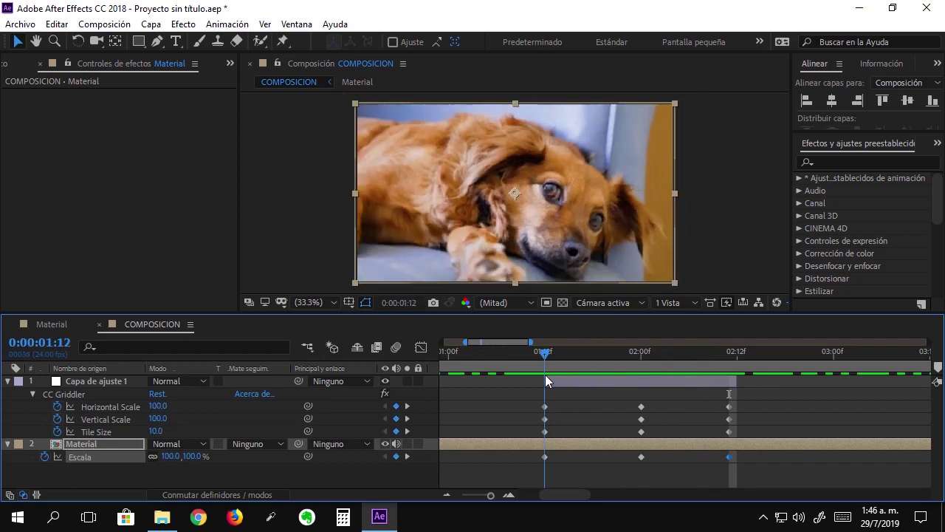
left_click_drag(592, 376, 665, 377)
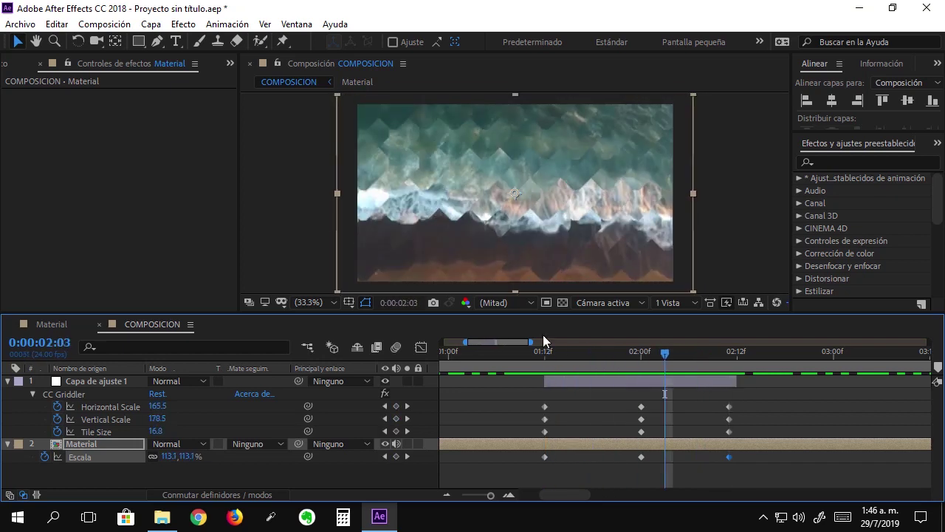
left_click(610, 380)
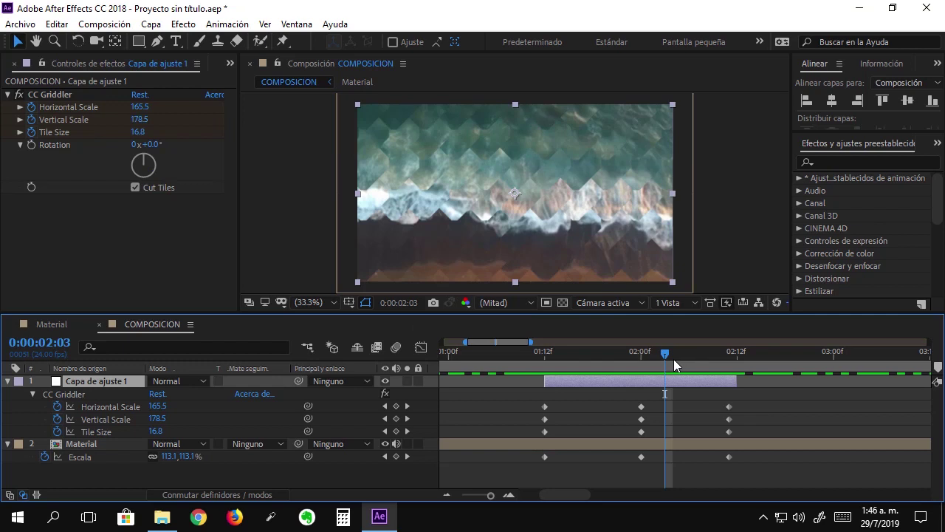
left_click_drag(645, 350, 625, 352)
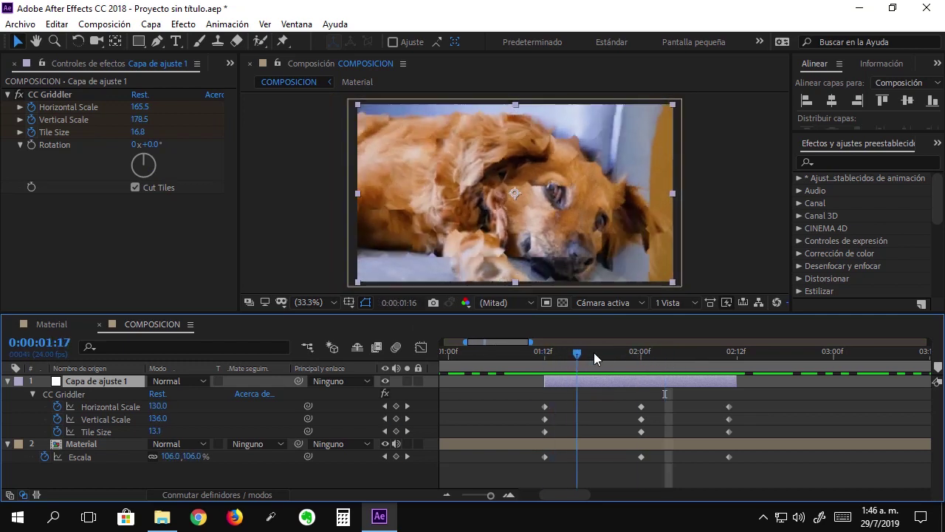
left_click_drag(623, 349, 732, 354)
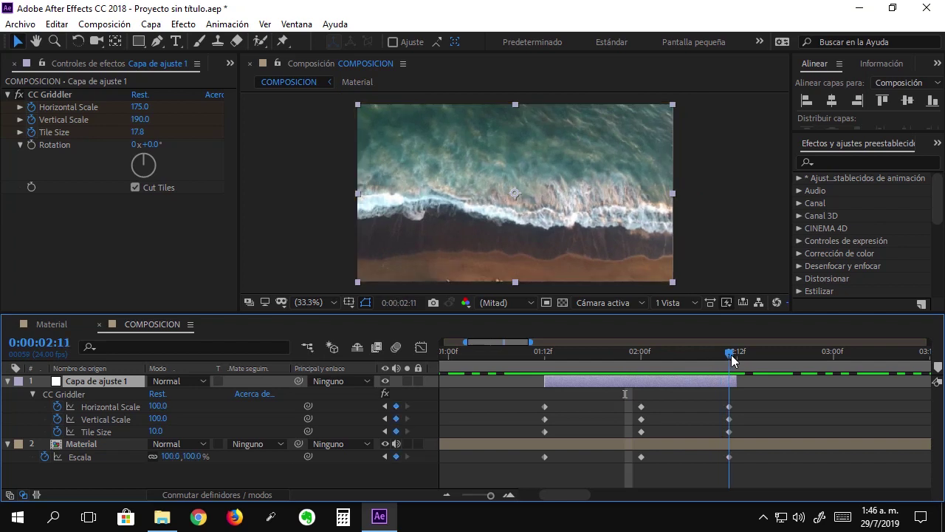
key("minus")
key("minus")
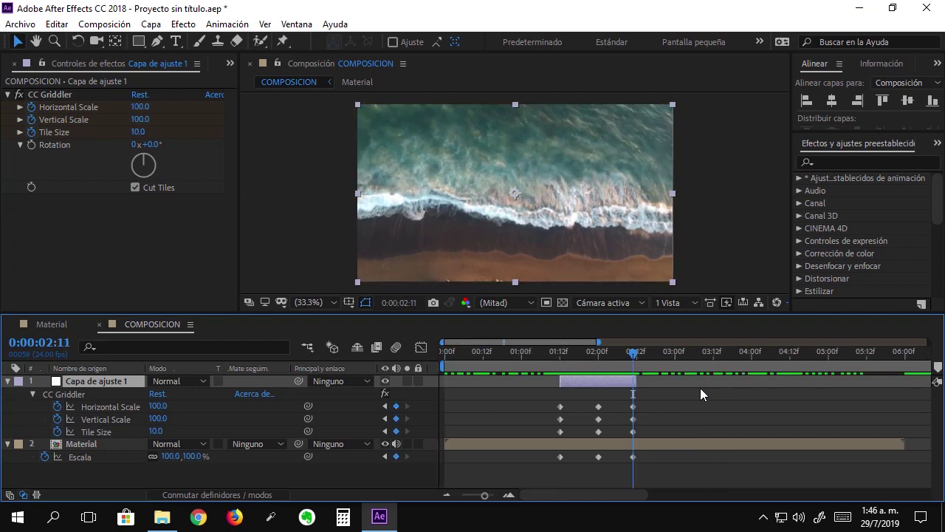
- Locate the beach-to-cat cut near 04:00 and add a new adjustment layer on top
left_click_drag(632, 355, 753, 380)
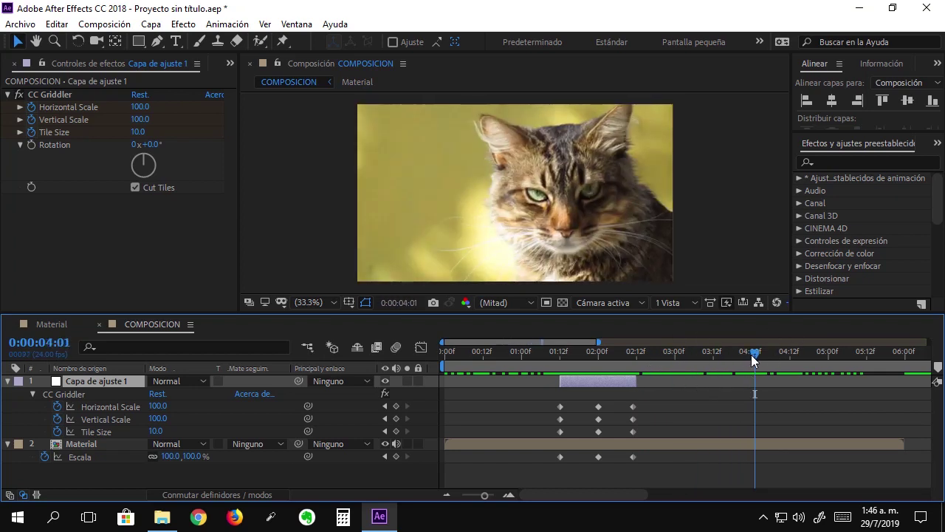
mouse_move(758, 362)
left_mouse_down()
mouse_move(731, 361)
mouse_move(756, 368)
left_mouse_up()
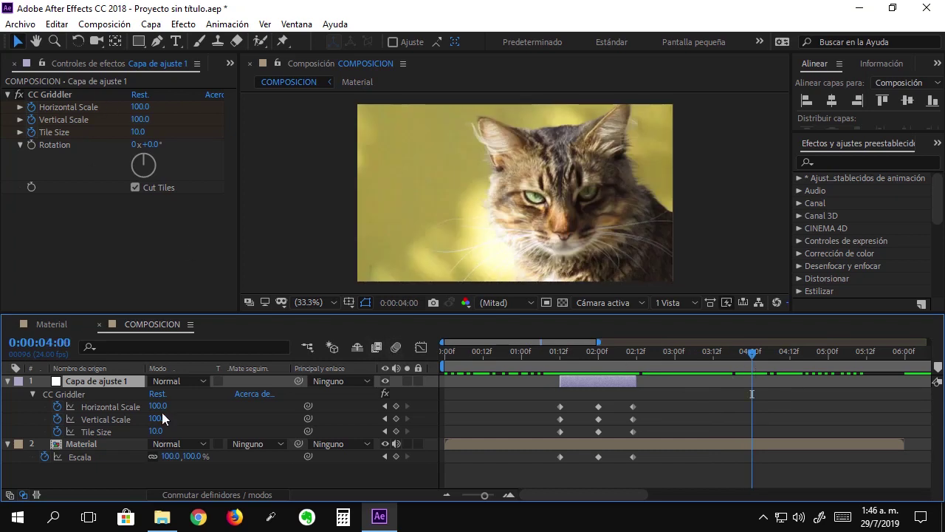
right_click(187, 472)
mouse_move(266, 318)
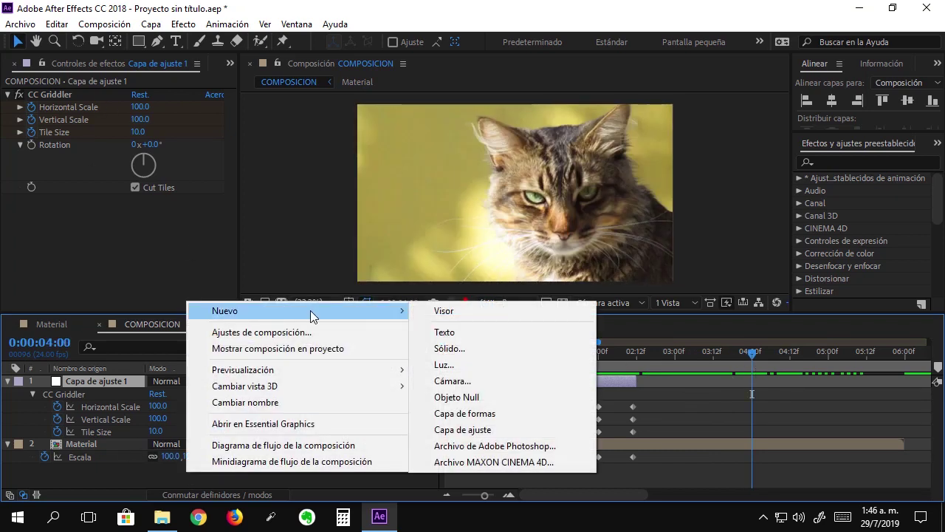
left_click(464, 430)
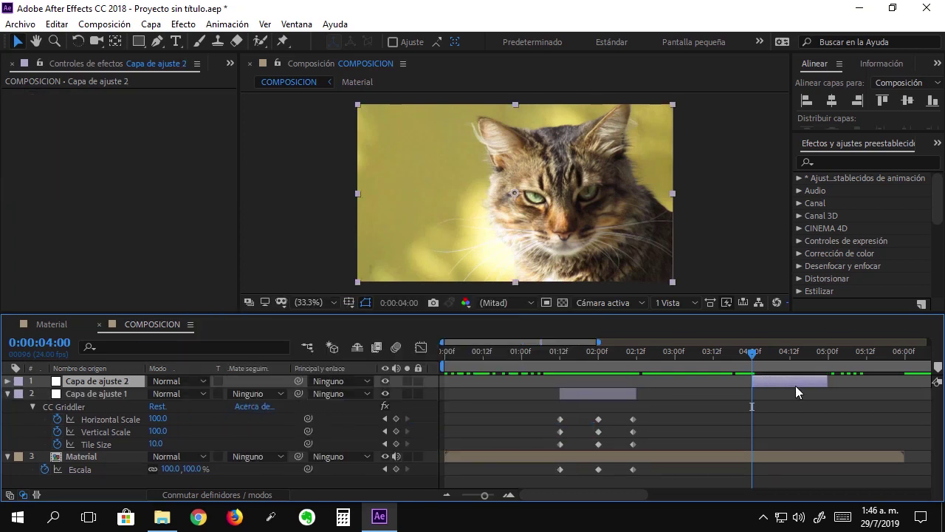
- Slide Capa de ajuste 2 to span about 03:12f–04:12f across the cut
left_click_drag(802, 383, 769, 385)
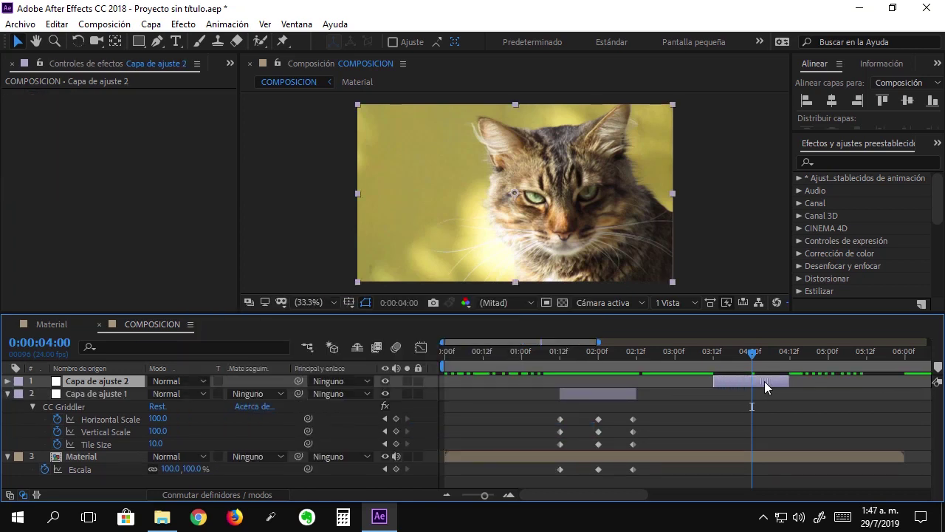
left_click_drag(770, 385, 772, 390)
key("equal")
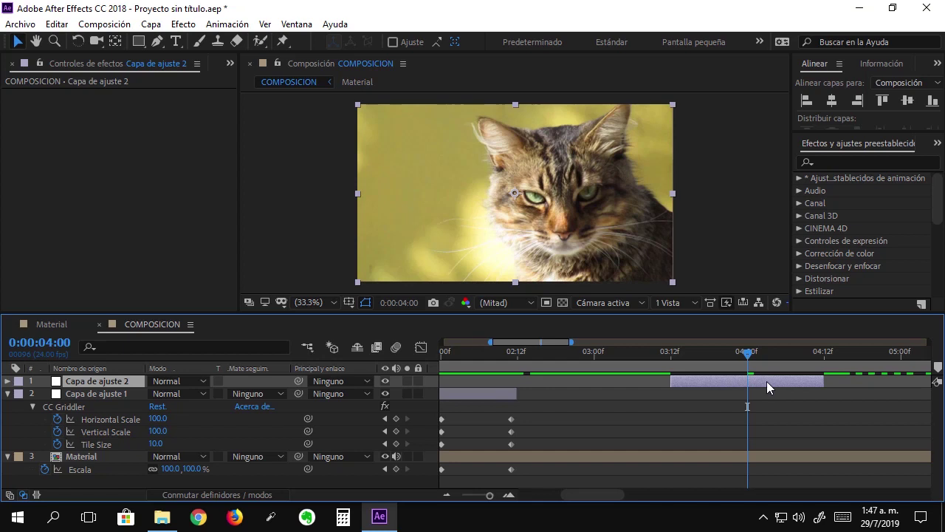
- Apply Distorsionar > CC Lens to Capa de ajuste 2 and set Size to 500 at 03:12f
right_click(89, 119)
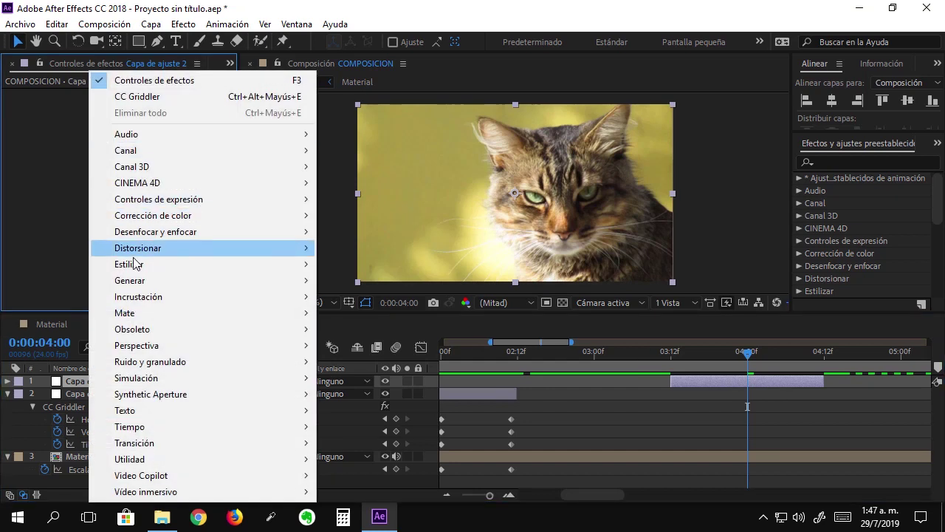
mouse_move(148, 251)
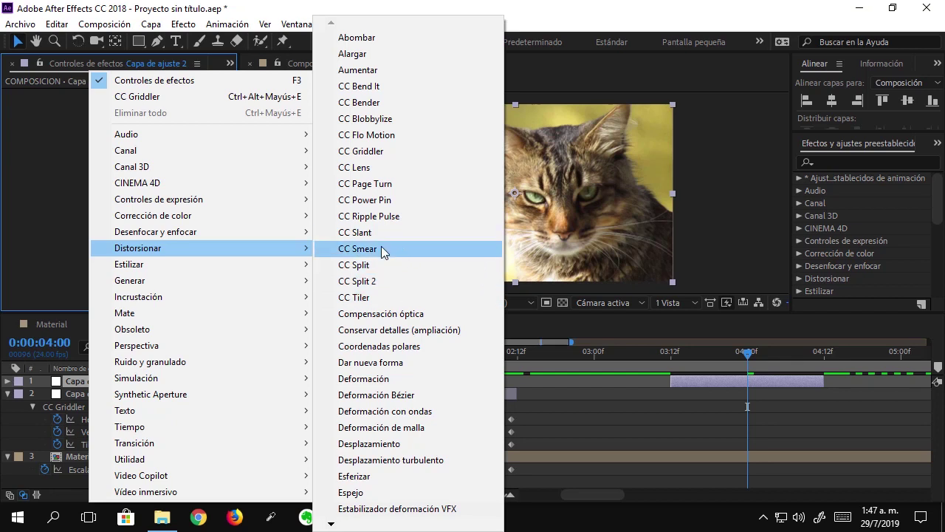
left_click(380, 167)
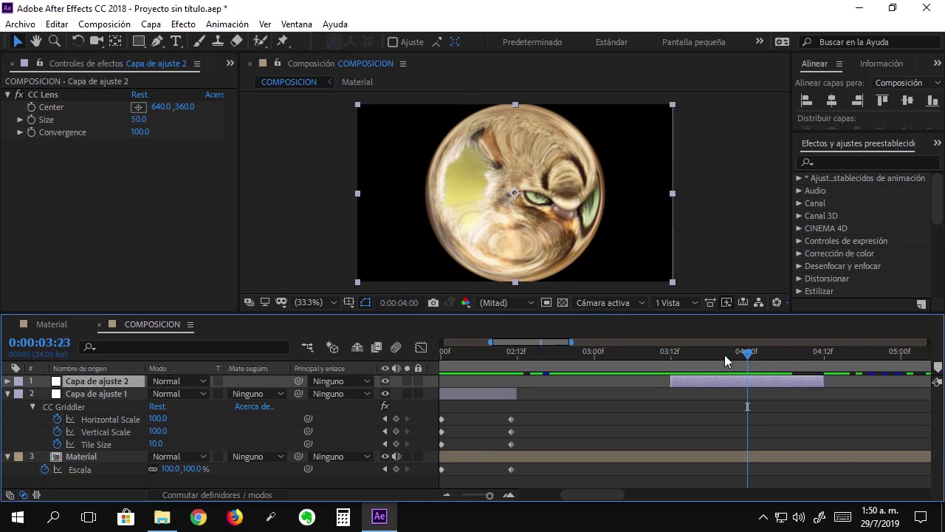
left_click_drag(748, 357, 670, 359)
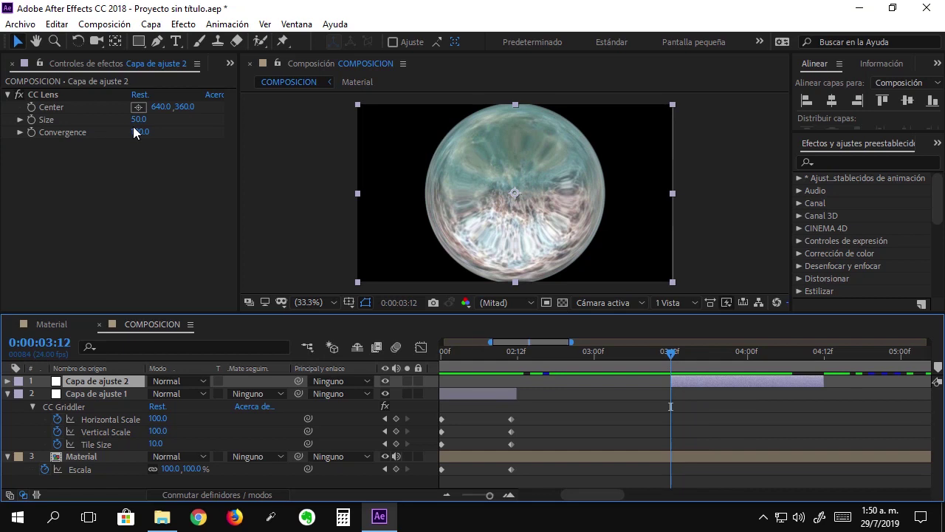
mouse_move(137, 120)
left_mouse_down()
mouse_move(306, 135)
mouse_move(217, 134)
left_mouse_up()
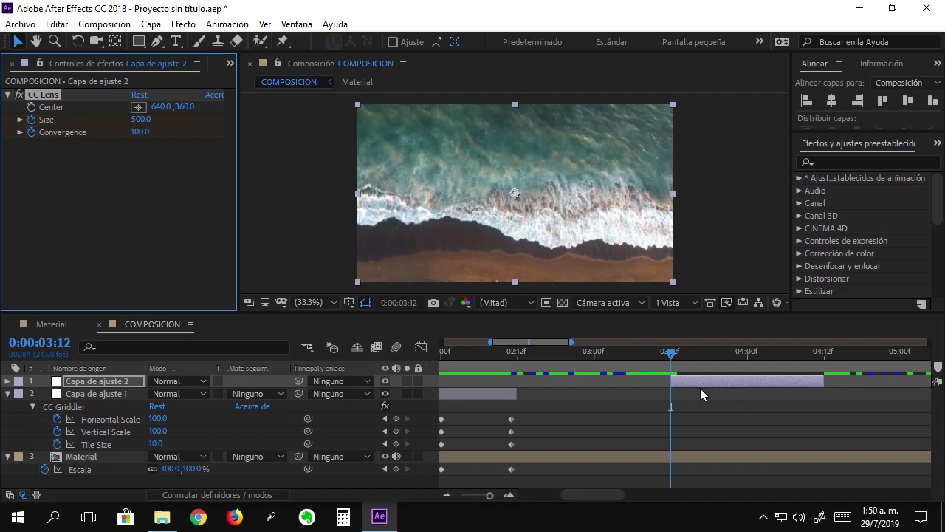
key("u")
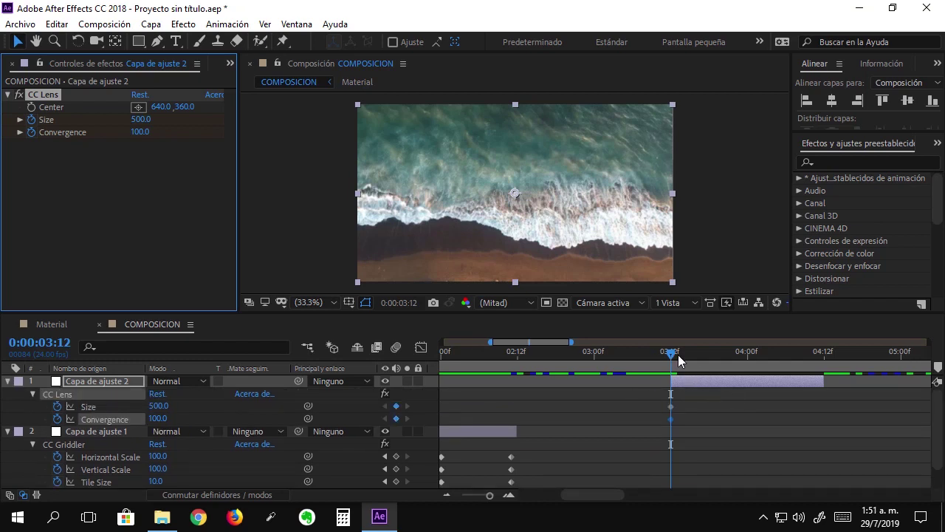
- Keyframe CC Lens Size to about 101 at 04:00, then select the 03:12f keyframes
left_click_drag(672, 359, 748, 360)
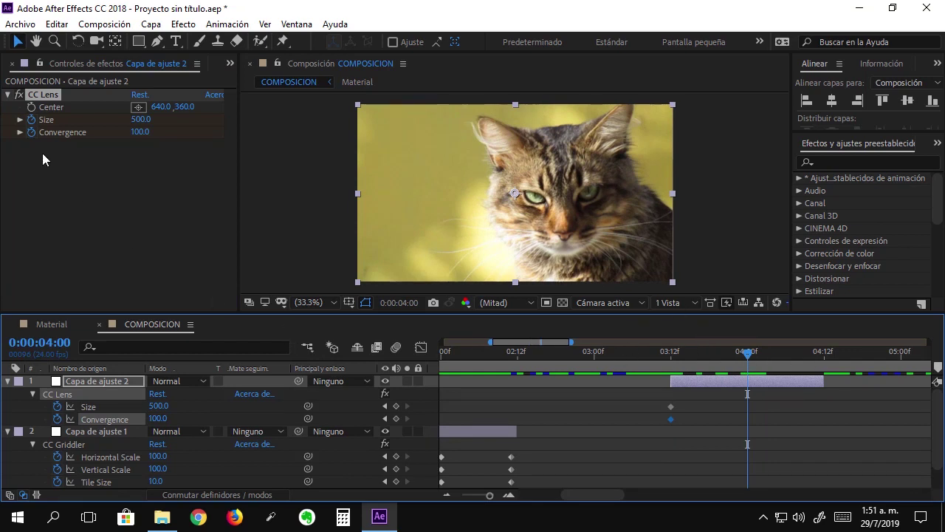
left_click(141, 118)
left_click_drag(186, 131, 147, 130)
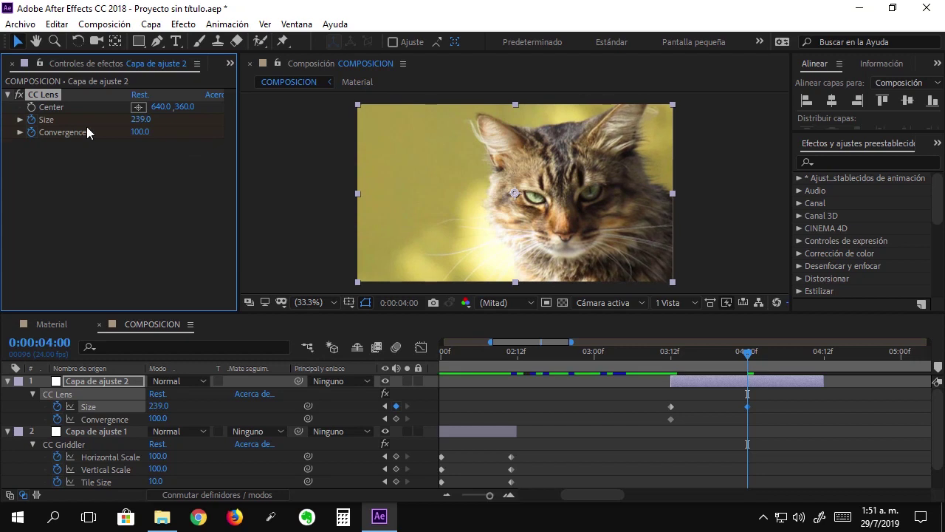
mouse_move(140, 119)
left_mouse_down()
mouse_move(3, 124)
mouse_move(59, 133)
mouse_move(30, 148)
left_mouse_up()
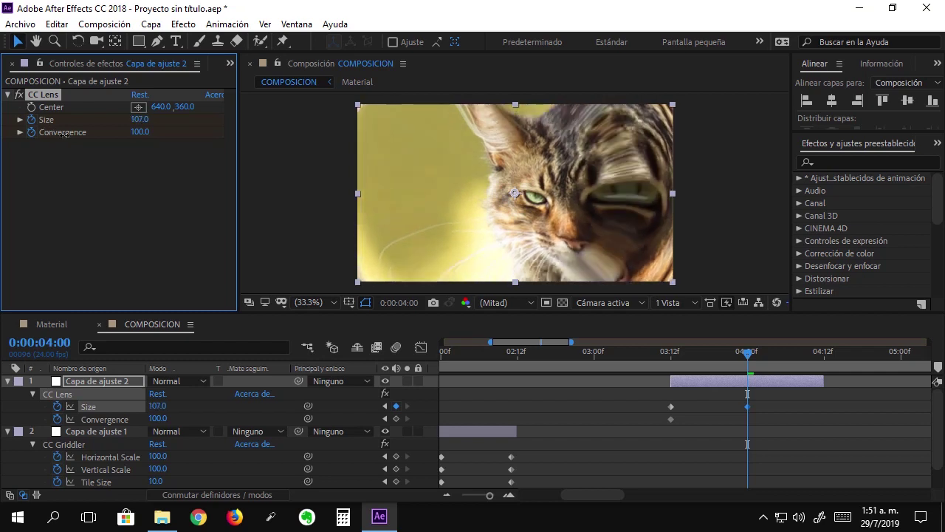
mouse_move(138, 134)
left_mouse_down()
mouse_move(74, 133)
mouse_move(222, 146)
left_mouse_up()
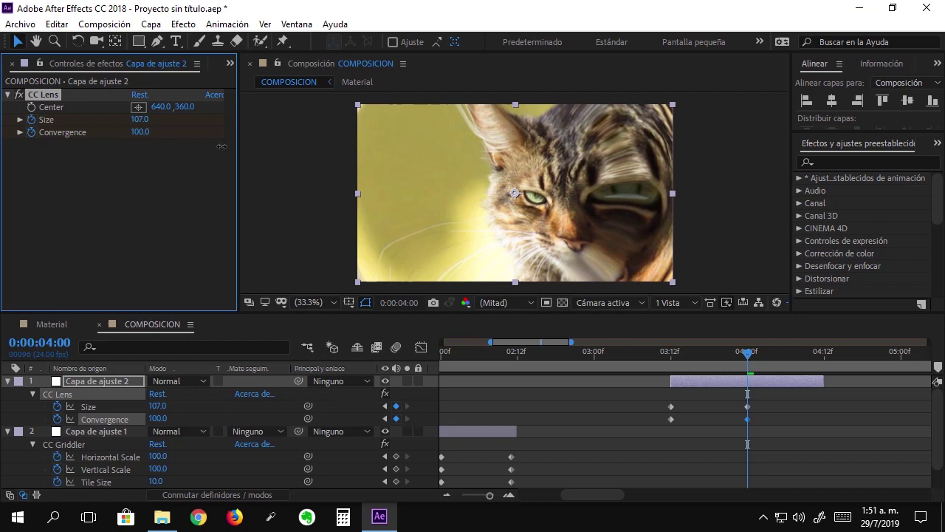
mouse_move(139, 119)
left_mouse_down()
mouse_move(184, 135)
mouse_move(160, 139)
mouse_move(138, 127)
mouse_move(153, 134)
left_mouse_up()
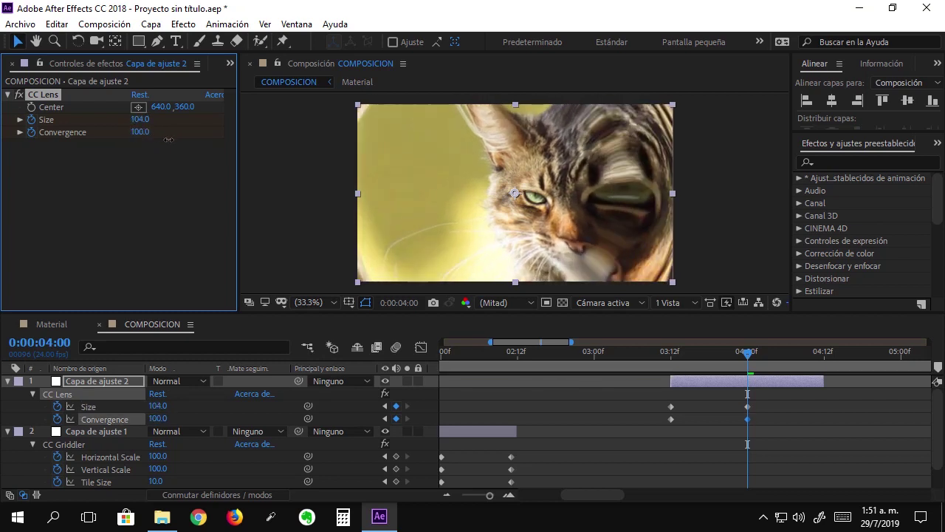
left_click_drag(139, 119, 149, 123)
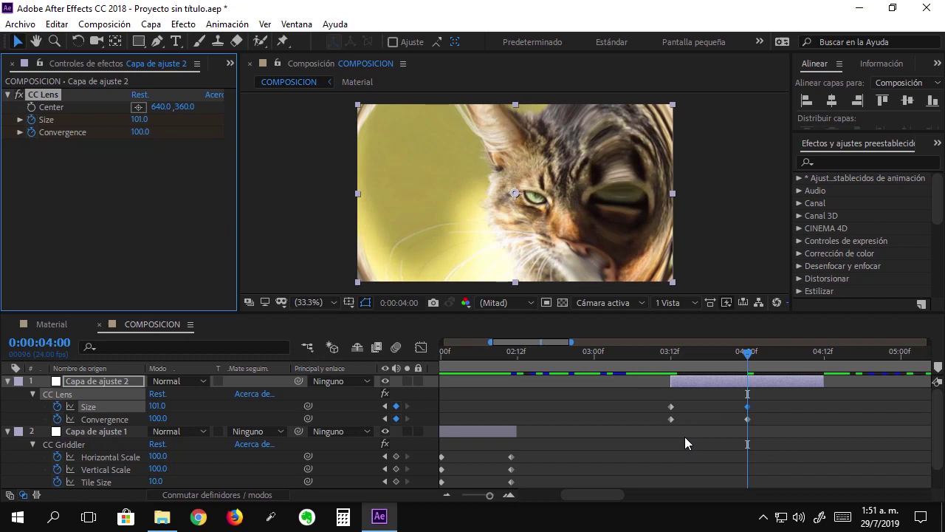
left_click_drag(685, 439, 665, 399)
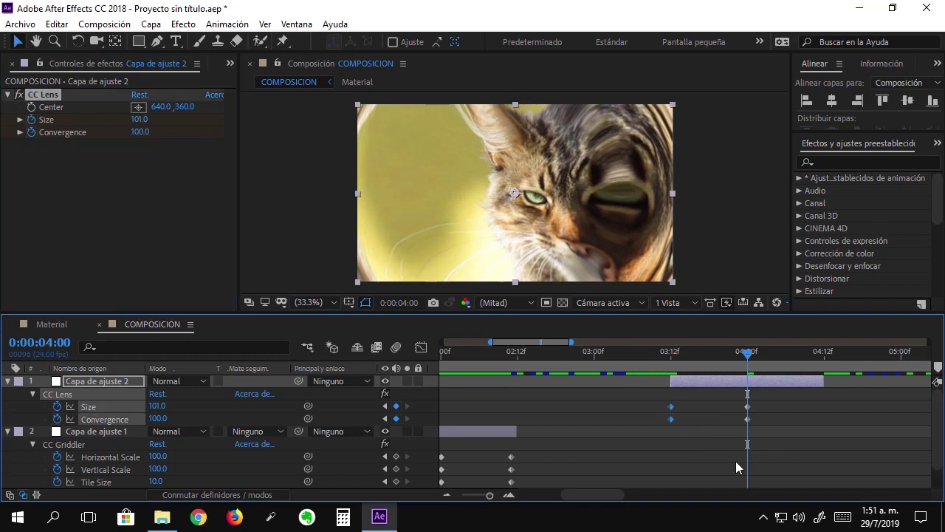
left_click_drag(752, 357, 822, 366)
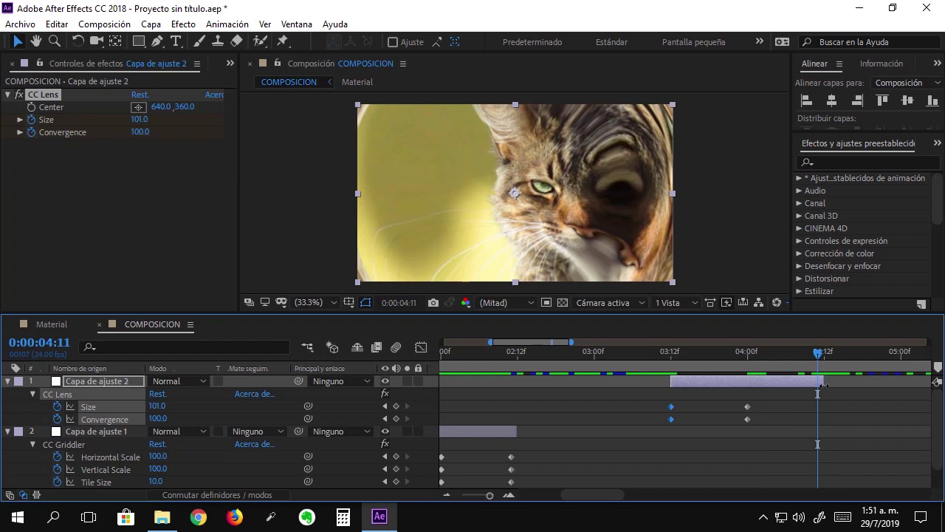
key("ctrl+v")
left_click_drag(674, 350, 780, 363)
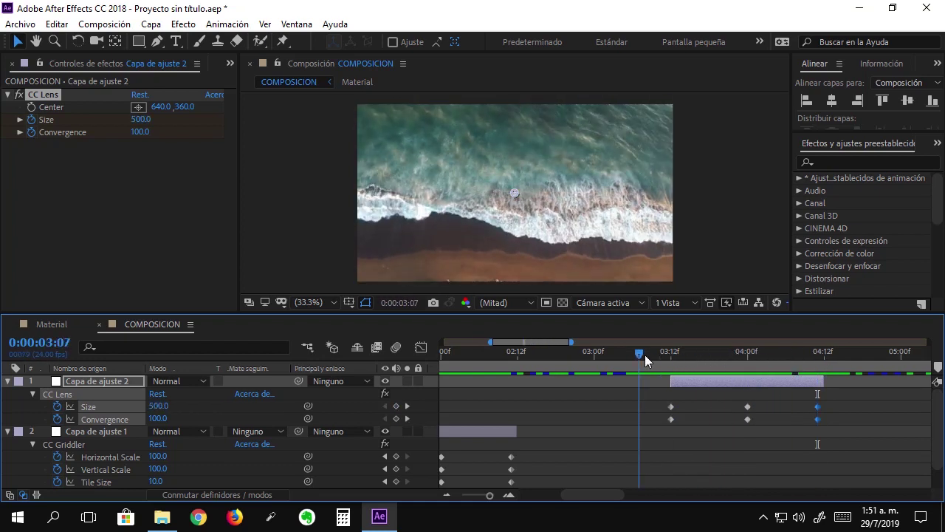
key("Home")
key("space")
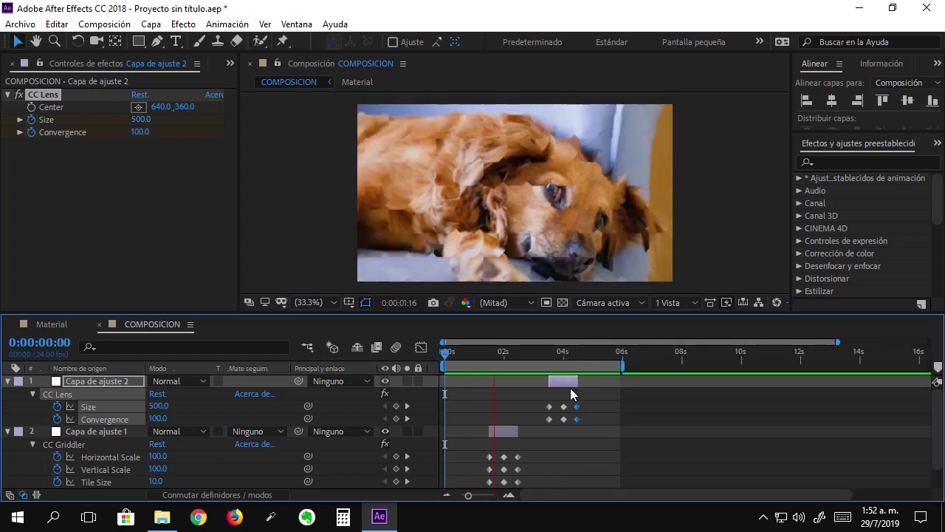
key("space")
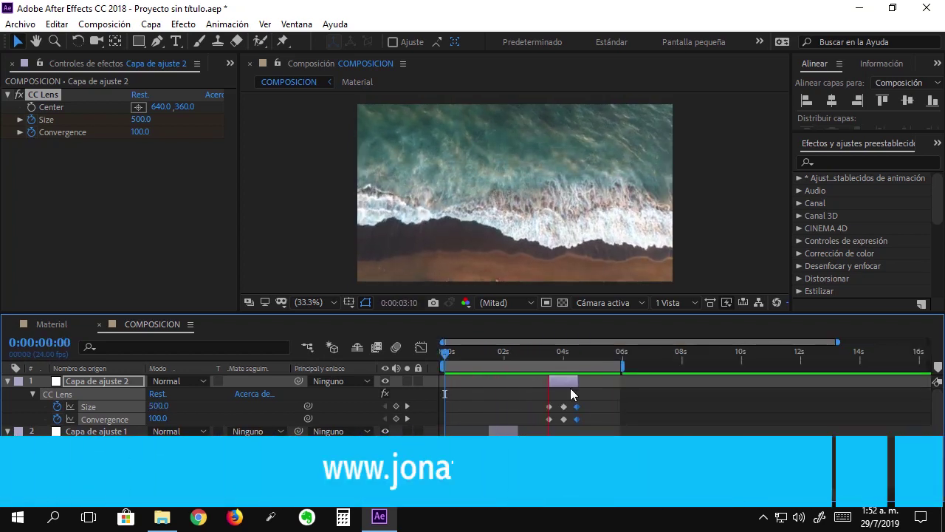